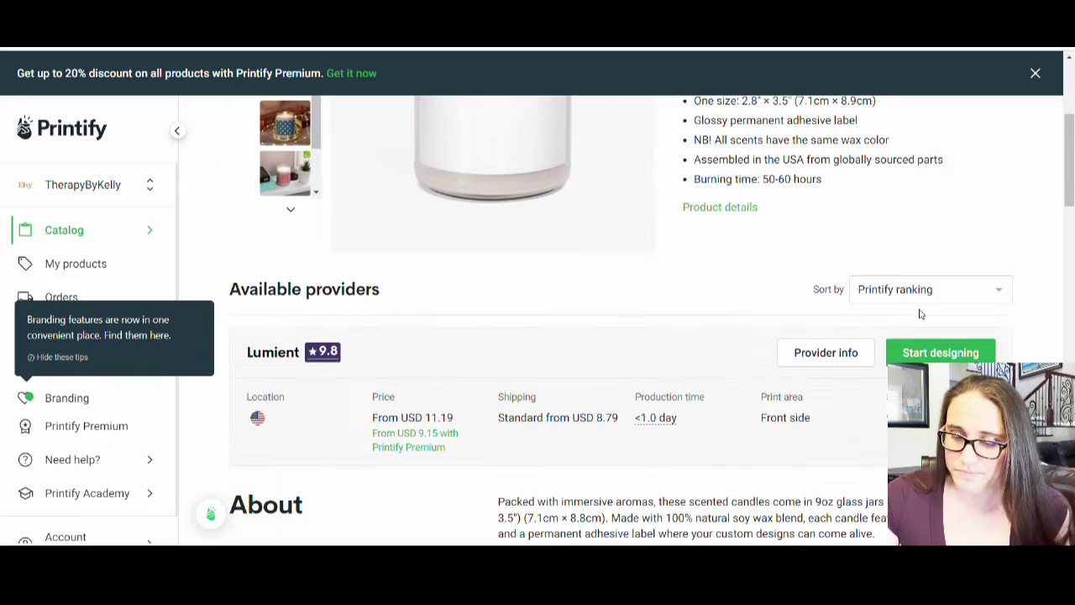
Step: Review the 9oz Scented Soy Candle's features and scents, start designing it with Lumient, and check the print file requirements
{"action": "scroll", "coordinate": [967, 343], "scroll_direction": "down", "scroll_amount": 1}
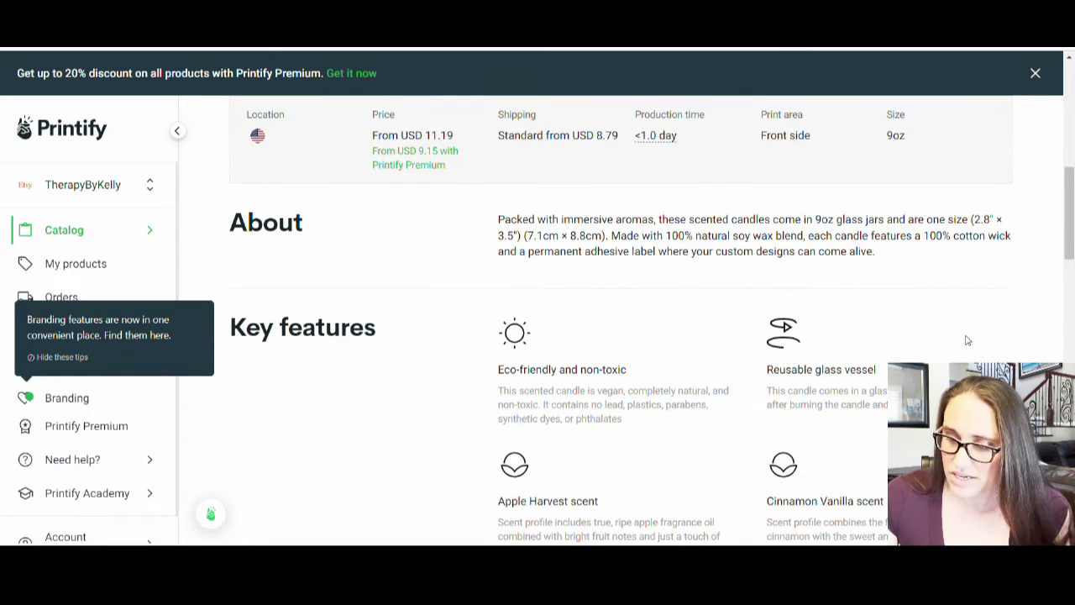
{"action": "scroll", "coordinate": [924, 303], "scroll_direction": "down", "scroll_amount": 2}
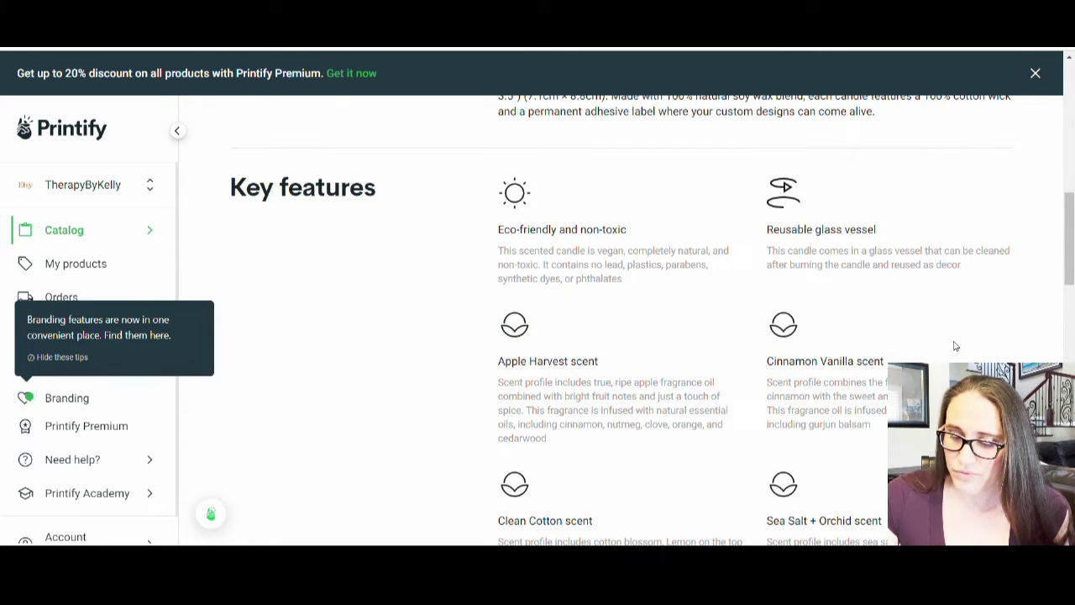
{"action": "scroll", "coordinate": [882, 302], "scroll_direction": "down", "scroll_amount": 2}
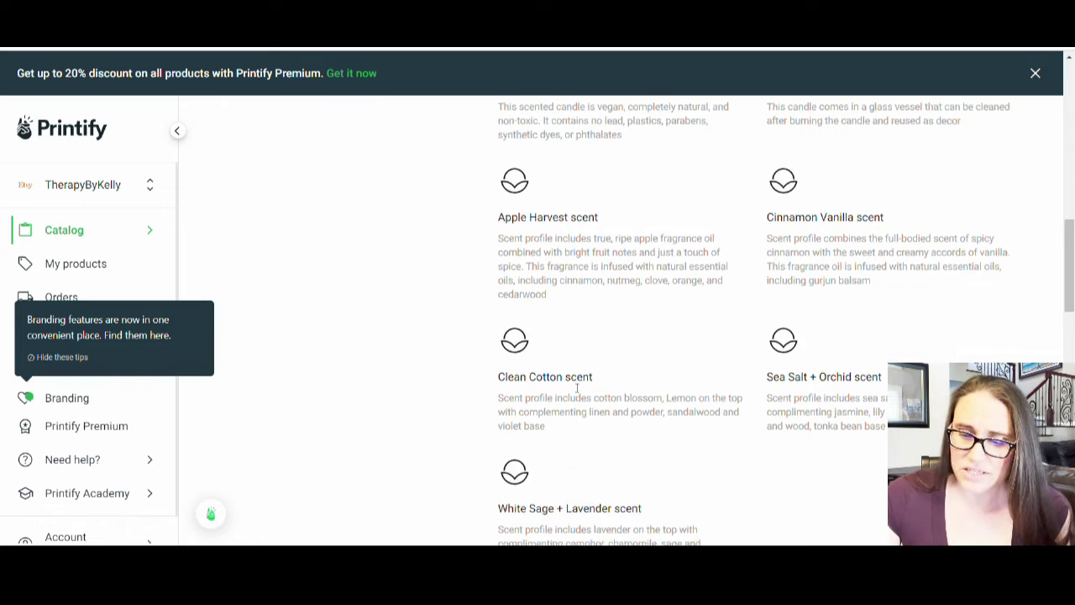
{"action": "scroll", "coordinate": [916, 315], "scroll_direction": "down", "scroll_amount": 1}
{"action": "scroll", "coordinate": [725, 439], "scroll_direction": "up", "scroll_amount": 9}
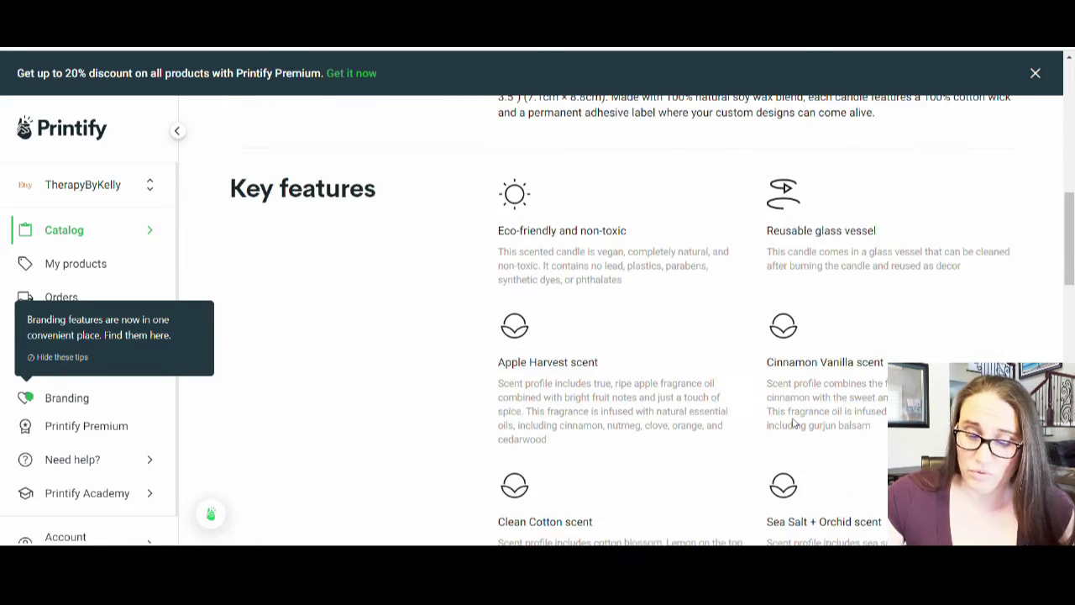
{"action": "scroll", "coordinate": [530, 362], "scroll_direction": "up", "scroll_amount": 2}
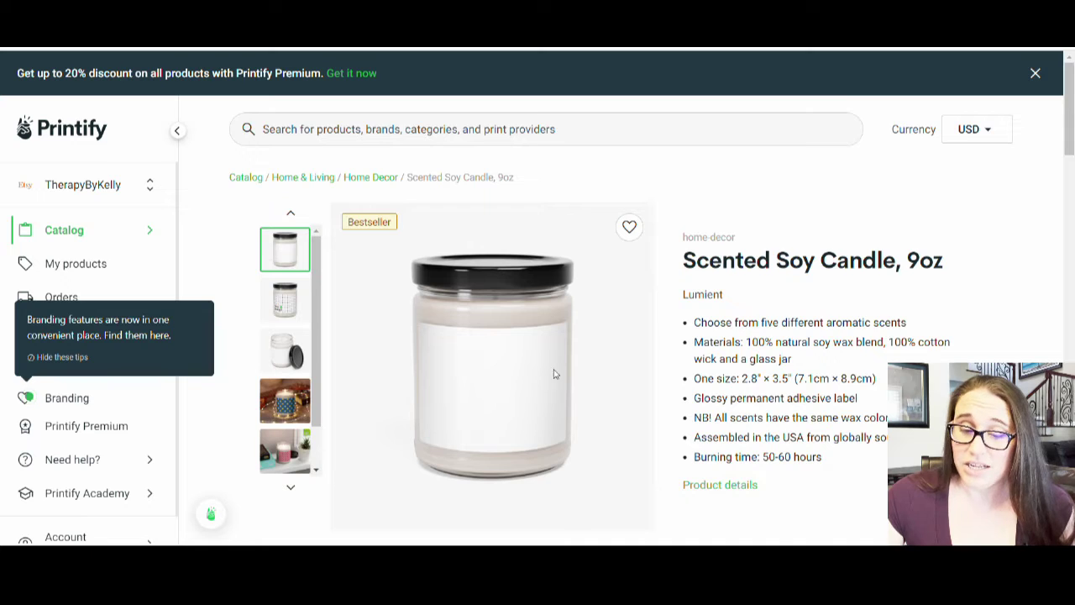
{"action": "scroll", "coordinate": [554, 375], "scroll_direction": "down", "scroll_amount": 2}
{"action": "scroll", "coordinate": [1006, 272], "scroll_direction": "down", "scroll_amount": 1}
{"action": "left_click", "coordinate": [937, 420]}
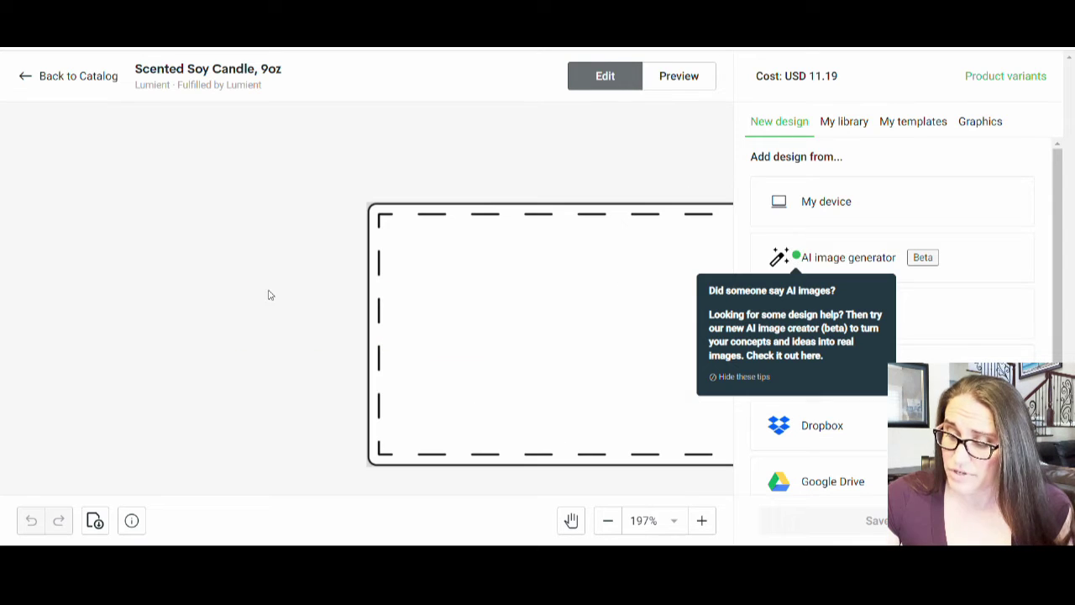
{"action": "scroll", "coordinate": [1070, 268], "scroll_direction": "down", "scroll_amount": 3}
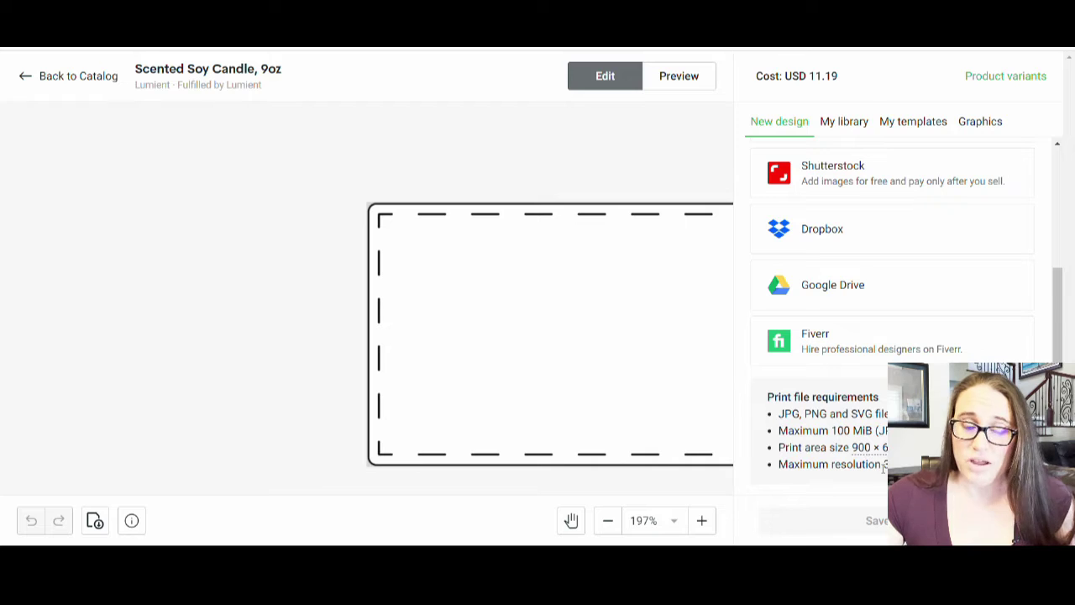
{"action": "mouse_move", "coordinate": [883, 449]}
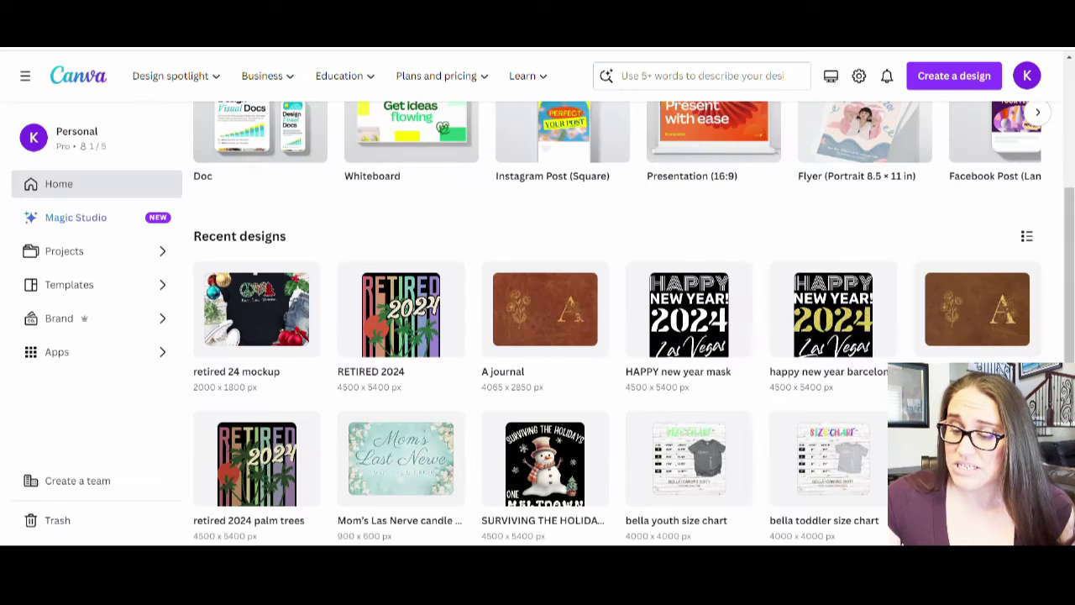
Step: Switch to Canva, open the Mom's Las Nerve candle 900x600 design, and check the fonts of the title and tagline on page 2
{"action": "scroll", "coordinate": [887, 137], "scroll_direction": "up", "scroll_amount": 5}
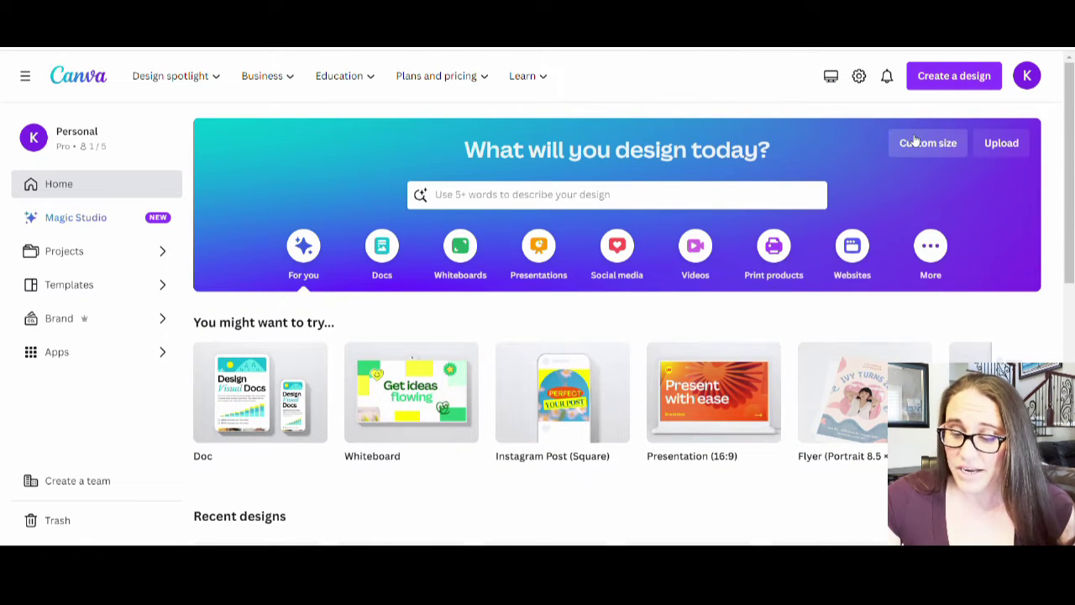
{"action": "left_click", "coordinate": [916, 141]}
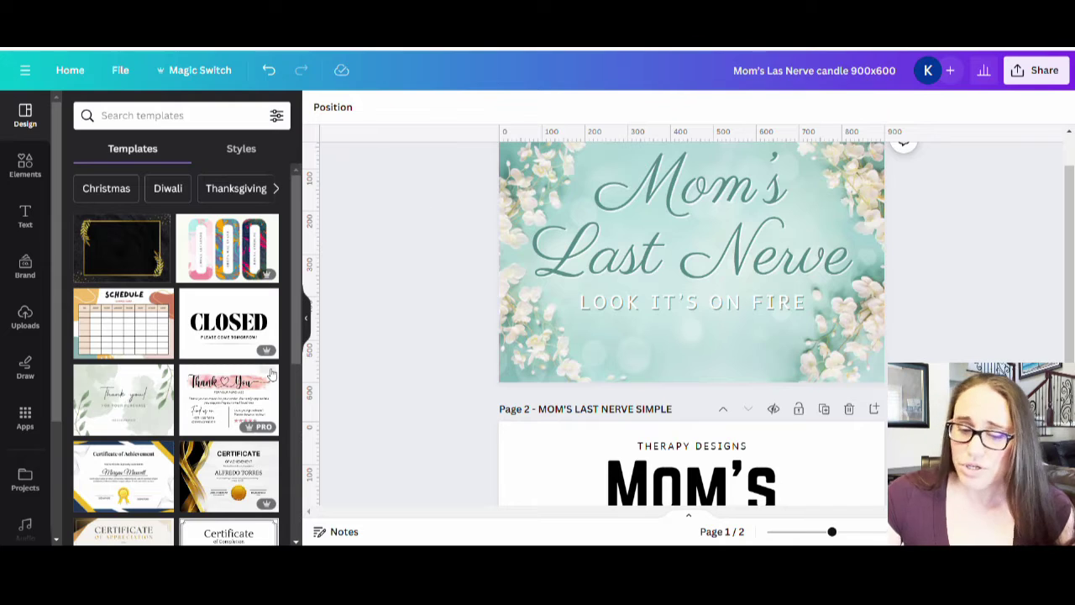
{"action": "left_click", "coordinate": [309, 317]}
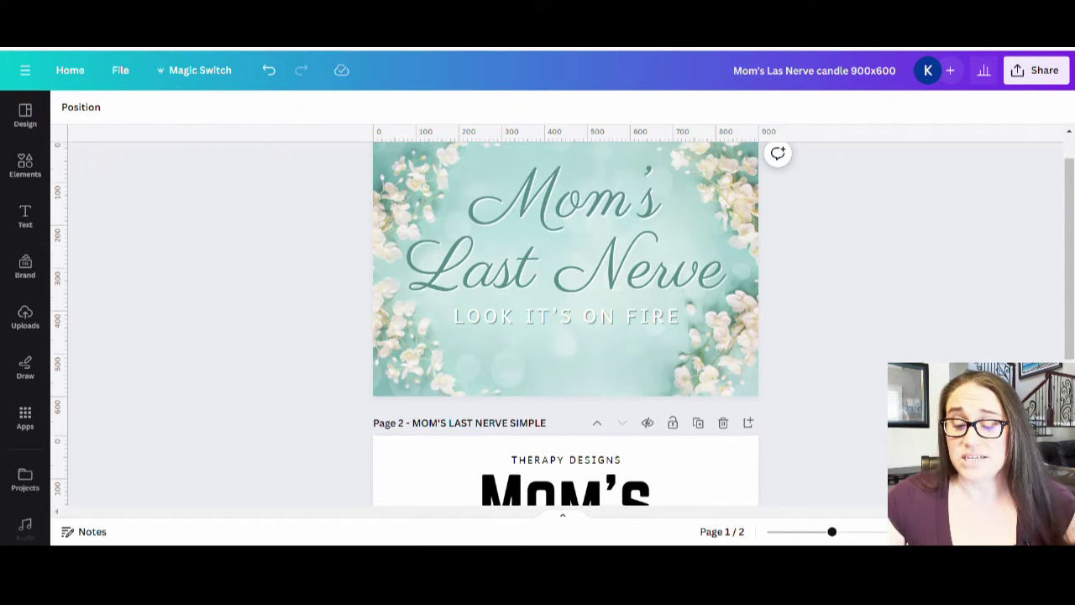
{"action": "scroll", "coordinate": [882, 260], "scroll_direction": "up", "scroll_amount": 1}
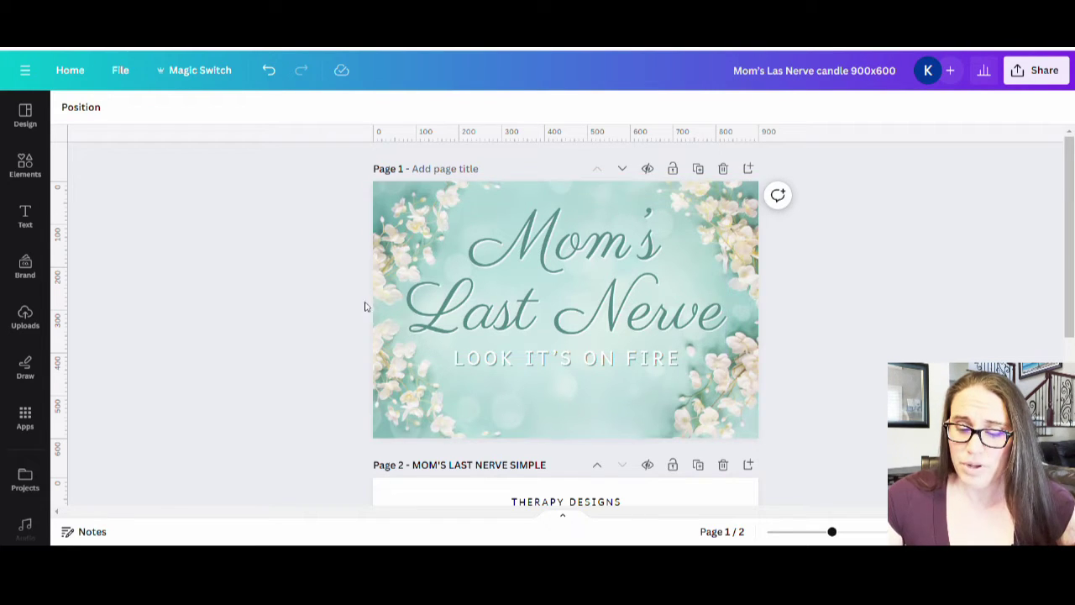
{"action": "scroll", "coordinate": [835, 235], "scroll_direction": "down", "scroll_amount": 5}
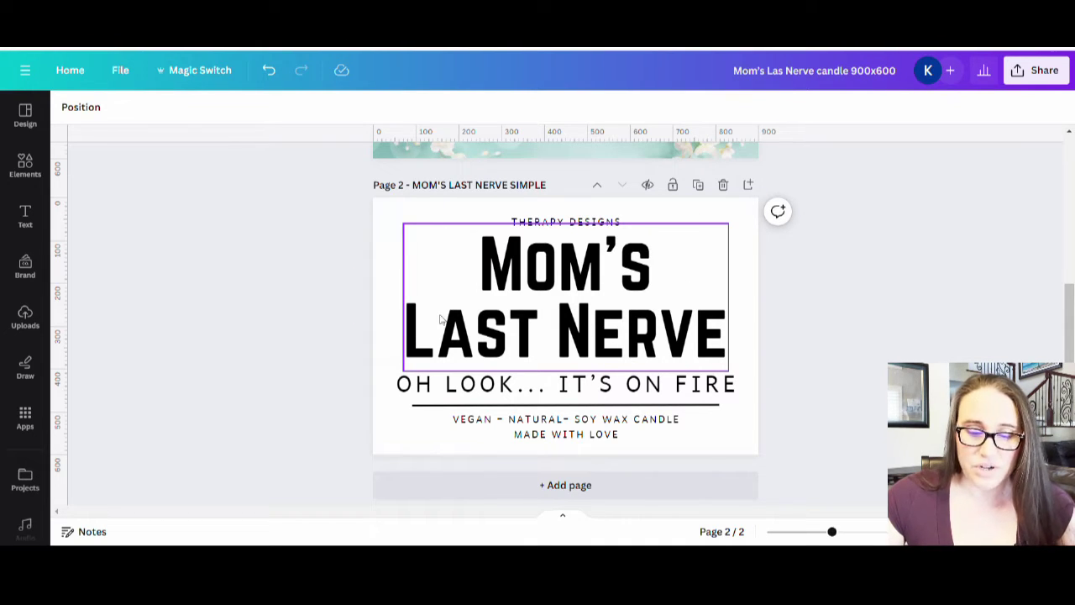
{"action": "left_click", "coordinate": [493, 335]}
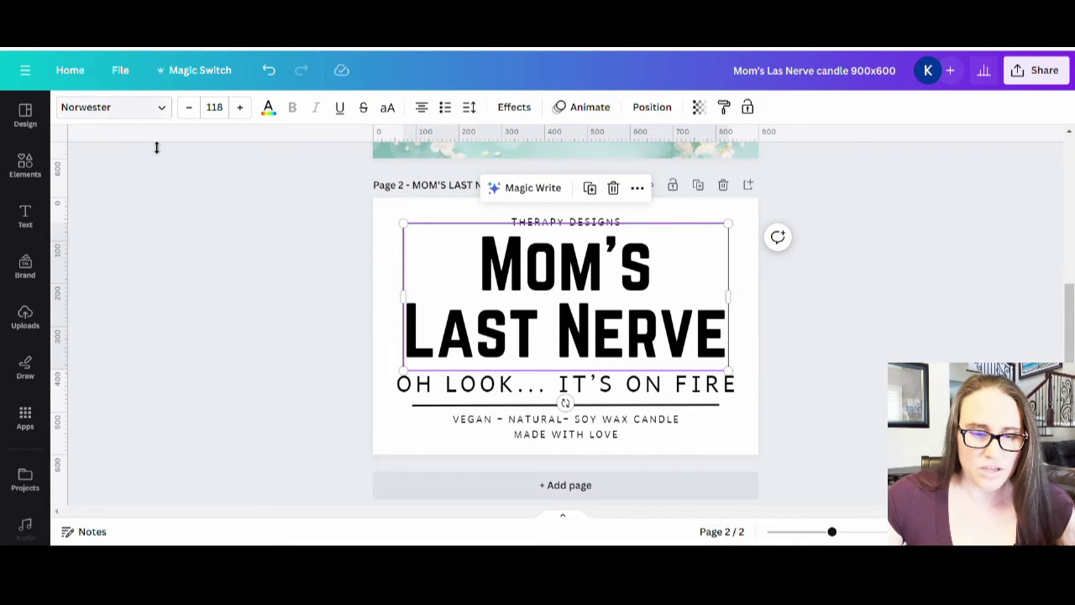
{"action": "key", "text": "Tab"}
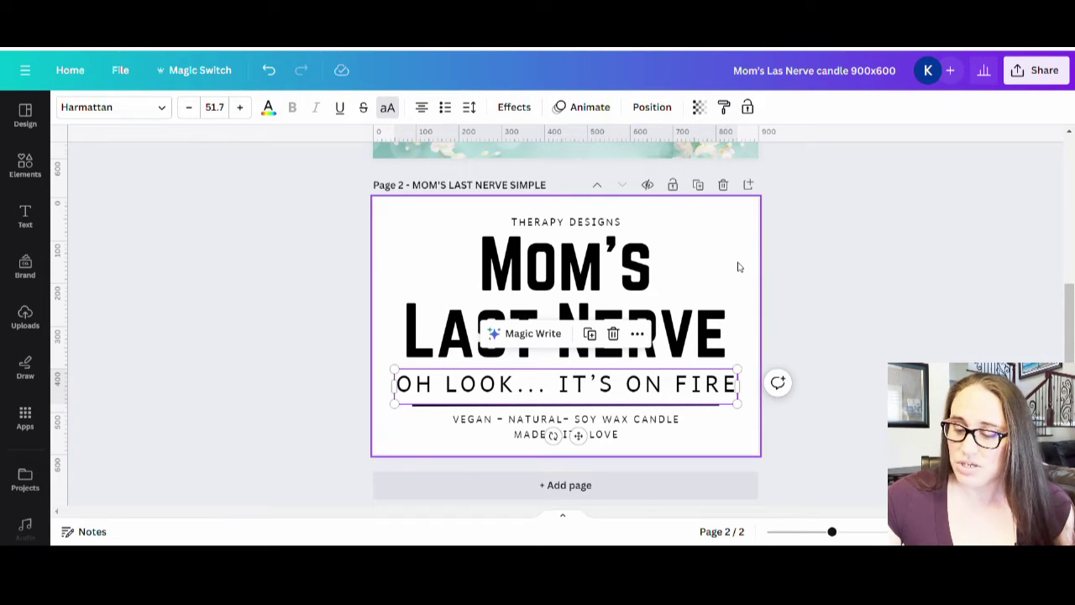
Step: Open the candle design's download options with PNG as the file type
{"action": "left_click", "coordinate": [1021, 76]}
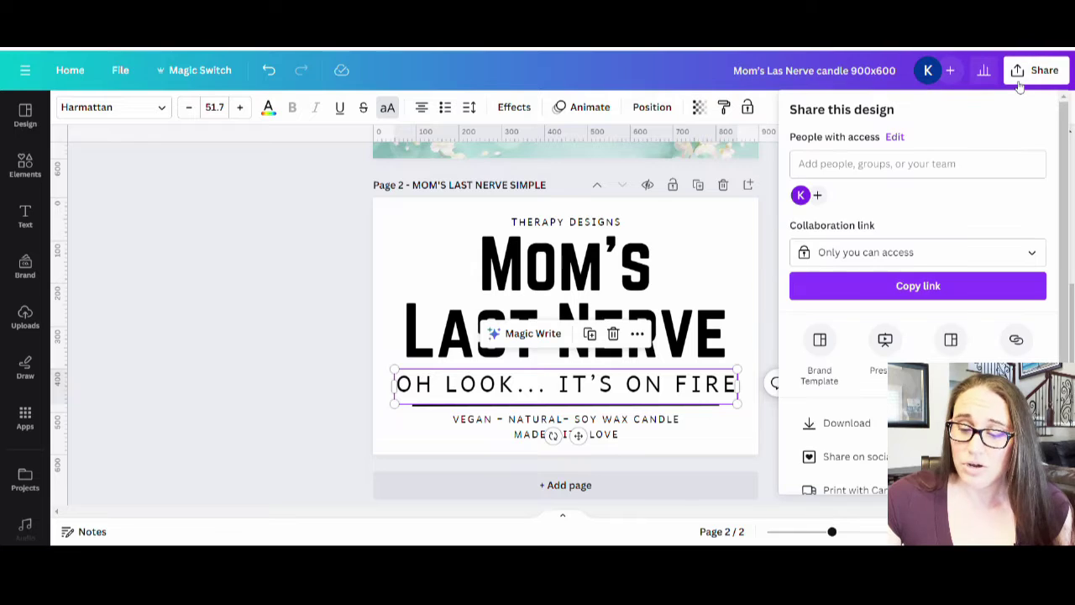
{"action": "left_click", "coordinate": [844, 422]}
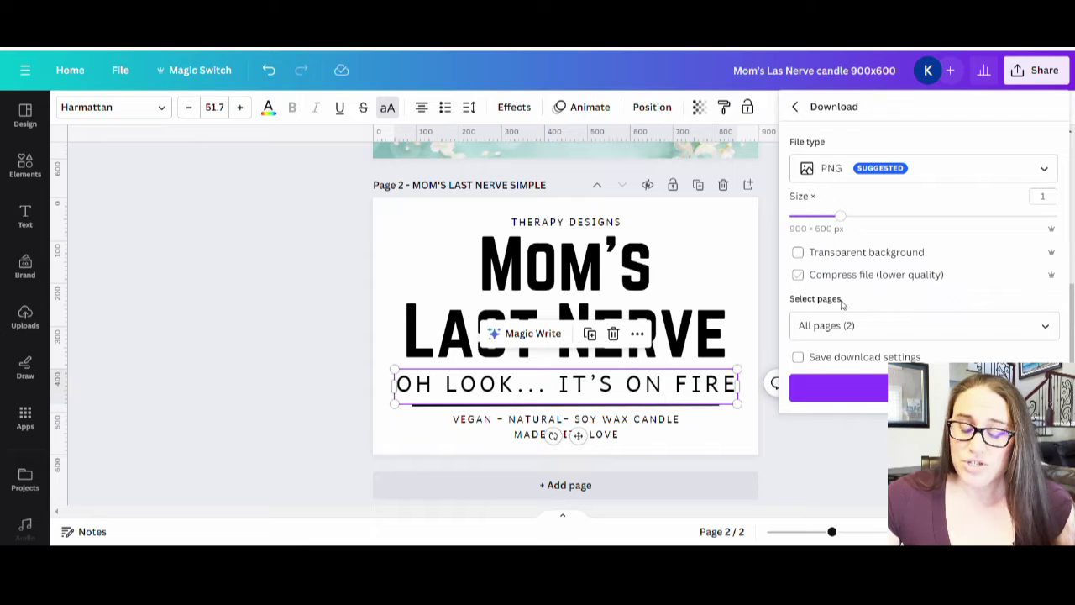
{"action": "left_click", "coordinate": [232, 297]}
Step: Switch to Printify and add the label image MOM'S LAST NERVE SIMPLE (1).png to the candle's print area
{"action": "scroll", "coordinate": [232, 298], "scroll_direction": "up", "scroll_amount": 5}
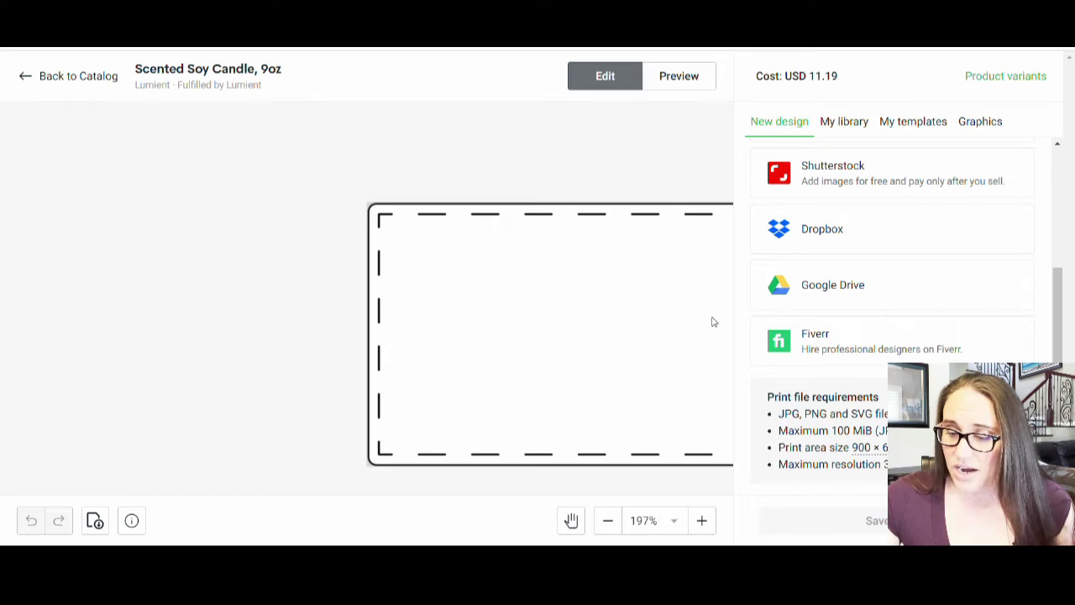
{"action": "scroll", "coordinate": [858, 225], "scroll_direction": "up", "scroll_amount": 3}
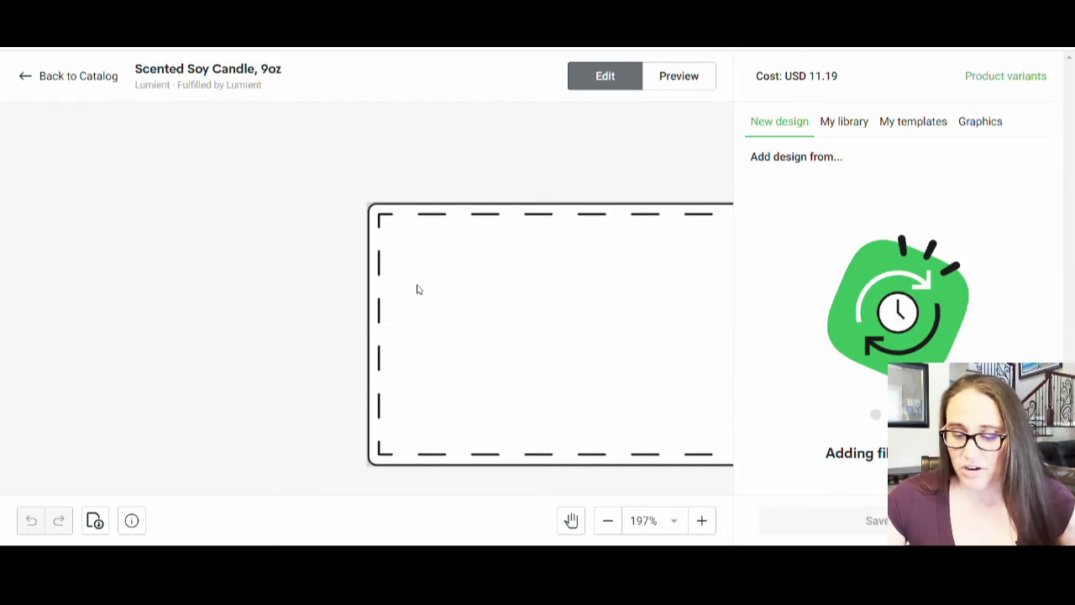
{"action": "left_click", "coordinate": [335, 289]}
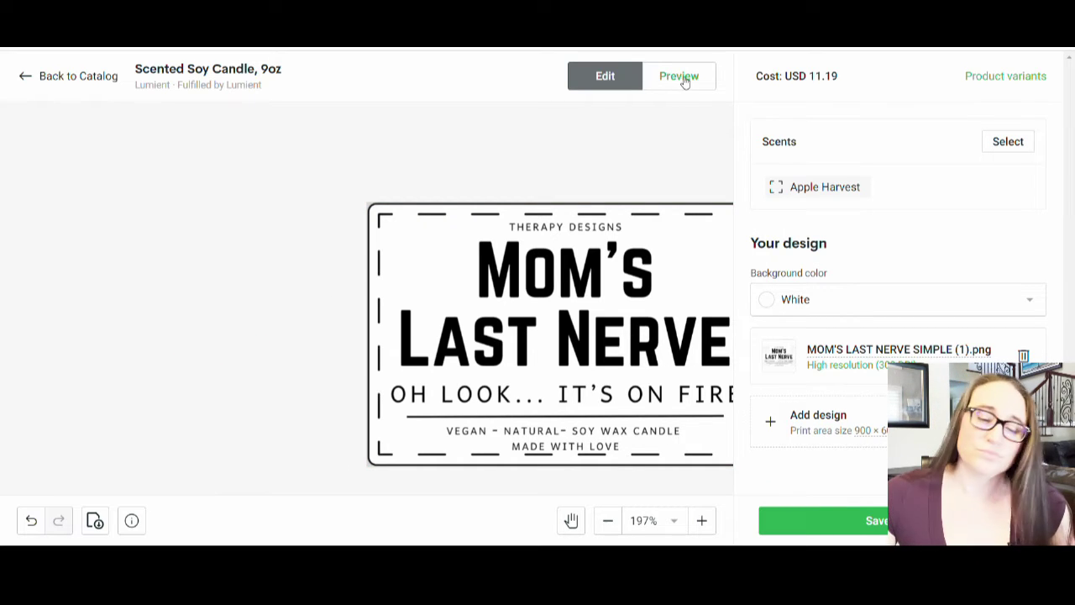
Step: Preview the labelled candle in the Front, Context 3 and Context 2 mockup views
{"action": "left_click", "coordinate": [655, 79]}
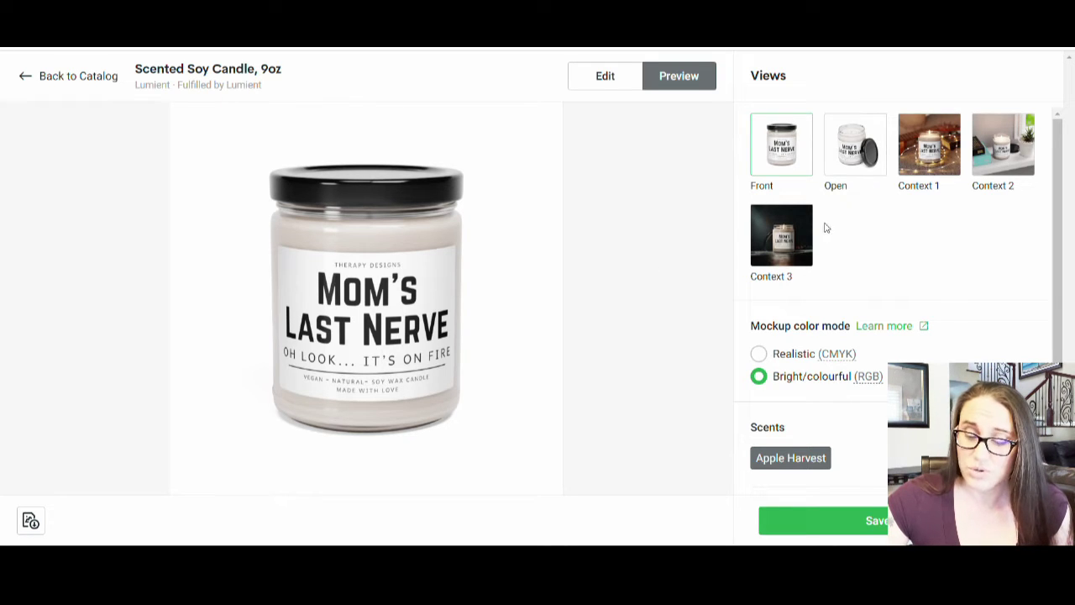
{"action": "left_click", "coordinate": [794, 225]}
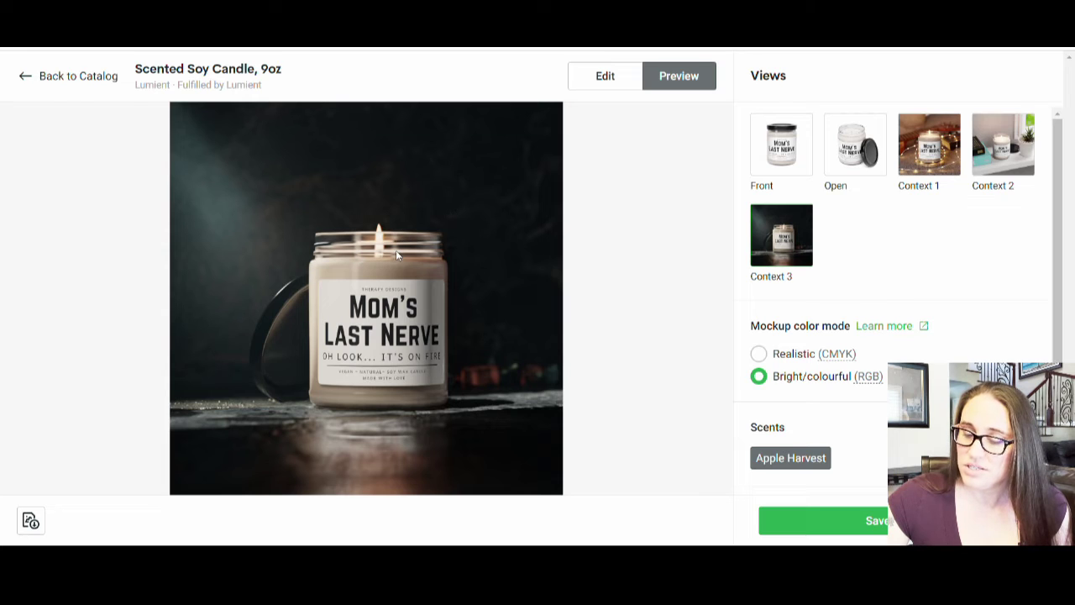
{"action": "left_click", "coordinate": [1028, 155]}
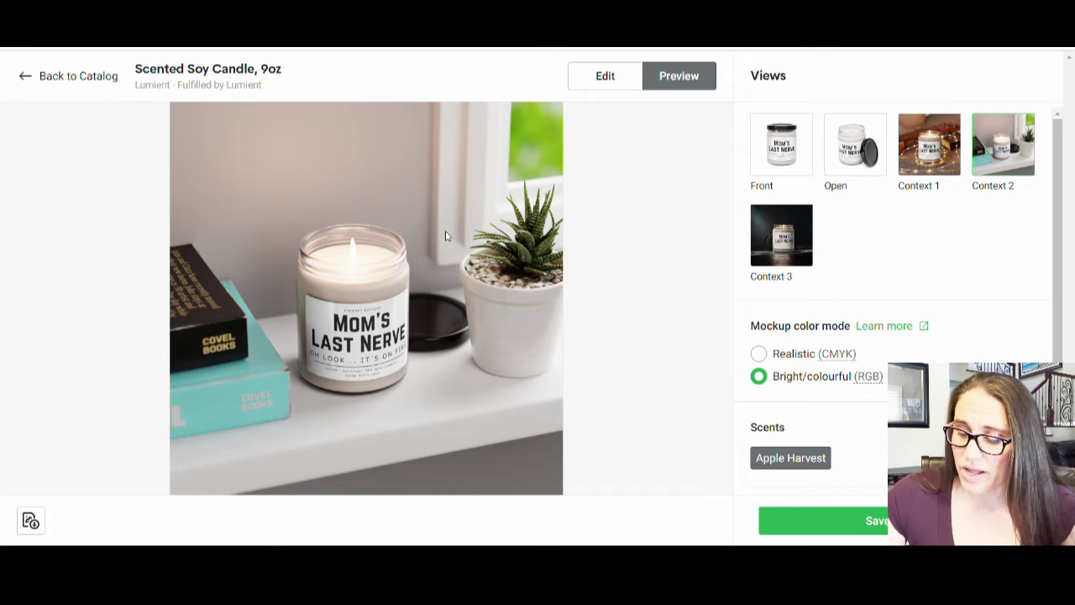
{"action": "scroll", "coordinate": [765, 260], "scroll_direction": "down", "scroll_amount": 1}
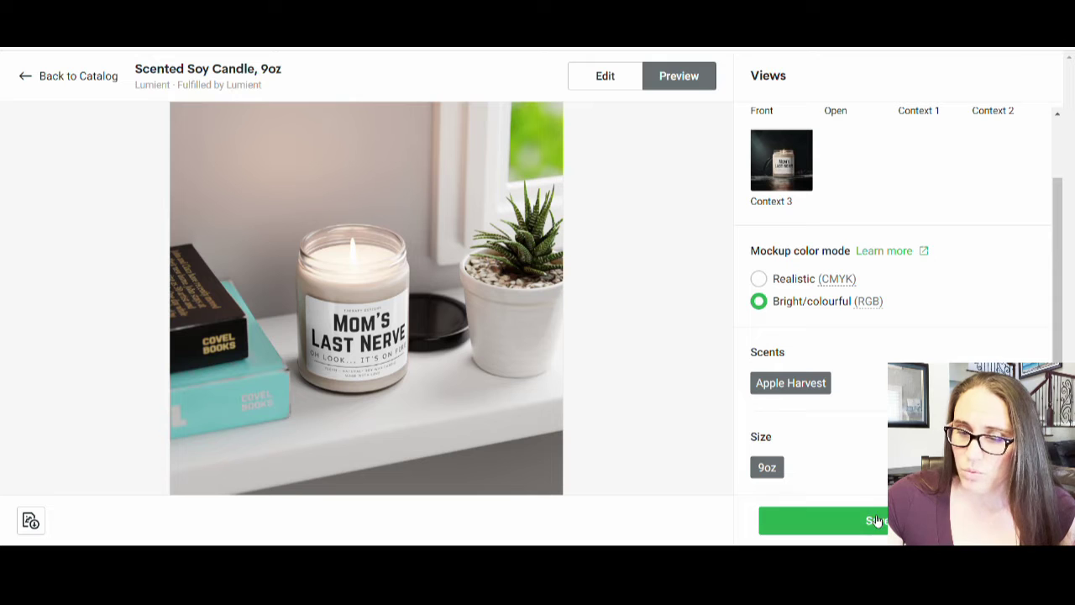
{"action": "scroll", "coordinate": [788, 273], "scroll_direction": "up", "scroll_amount": 1}
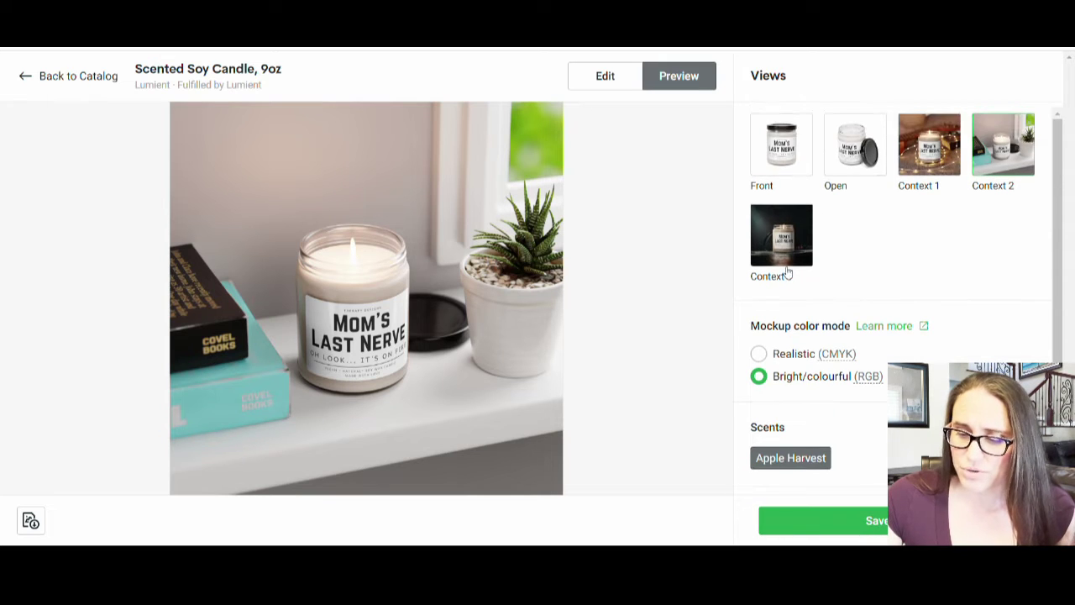
Step: Return to editing and add the scents Cinnamon Vanilla, Clean Cotton, Sea Salt + Orchid and White Sage + Lavender to the product
{"action": "left_click", "coordinate": [601, 78]}
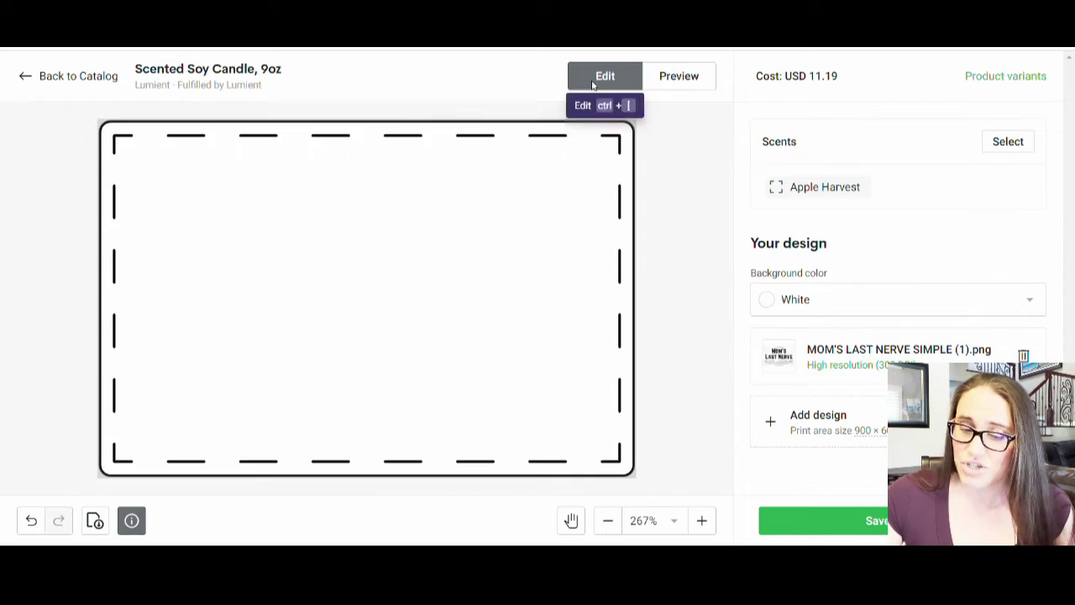
{"action": "scroll", "coordinate": [726, 240], "scroll_direction": "up", "scroll_amount": 1}
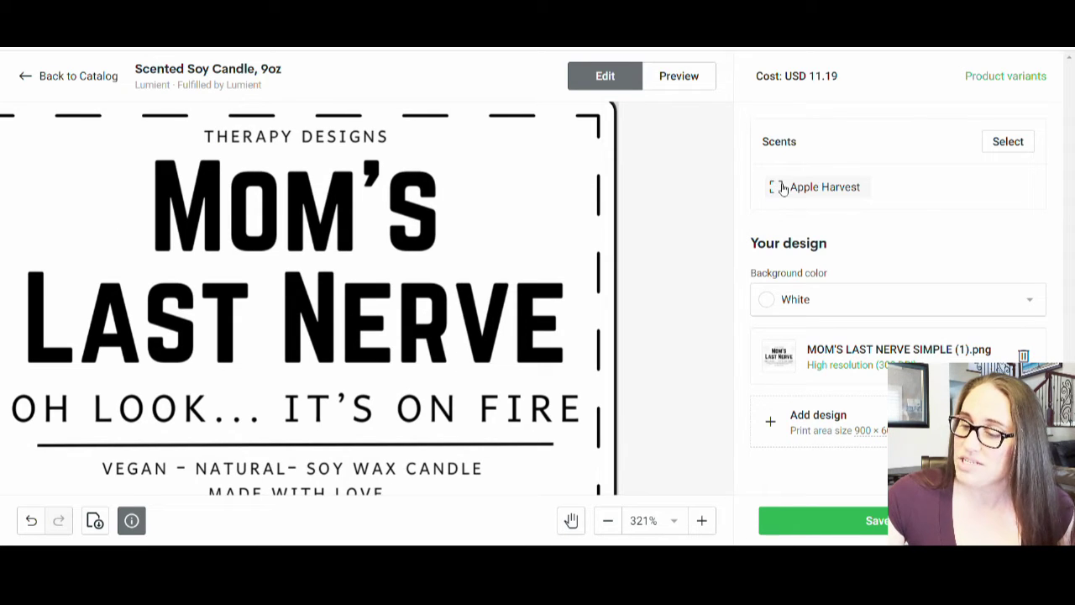
{"action": "left_click", "coordinate": [1003, 145]}
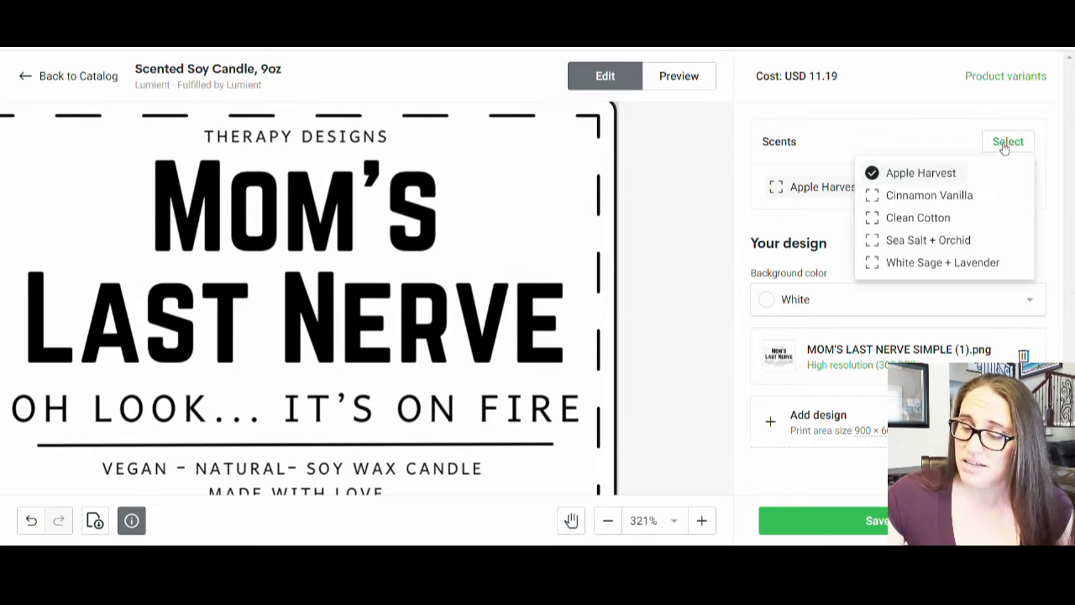
{"action": "left_click", "coordinate": [930, 198]}
{"action": "left_click", "coordinate": [908, 220]}
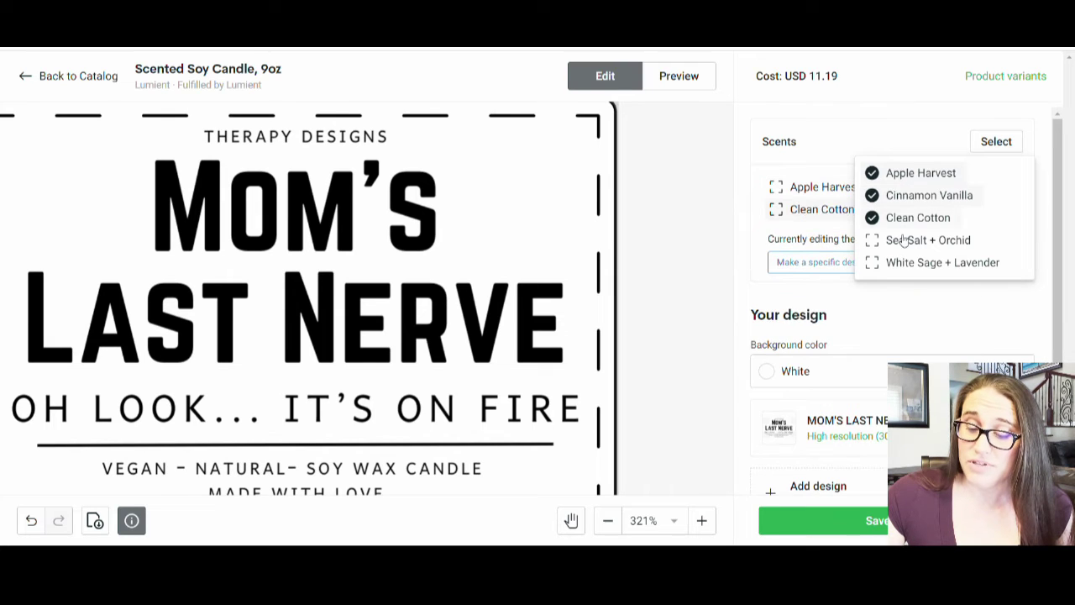
{"action": "left_click", "coordinate": [904, 242]}
{"action": "left_click", "coordinate": [900, 263]}
{"action": "left_click", "coordinate": [863, 326]}
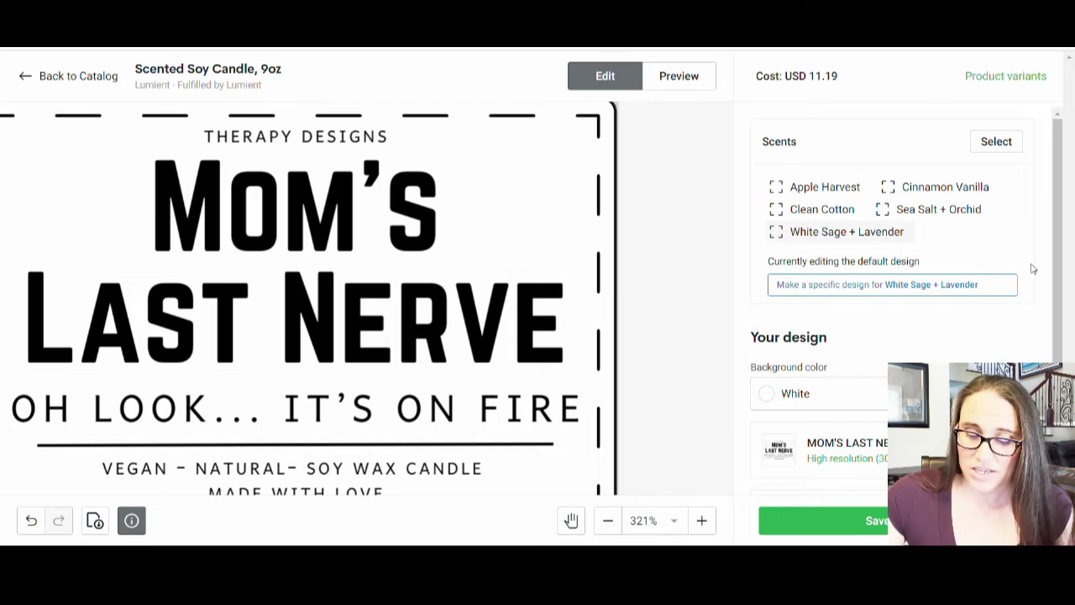
Step: Save the candle product and review its mockup views, title image scent and remaining listing details
{"action": "left_click", "coordinate": [865, 519]}
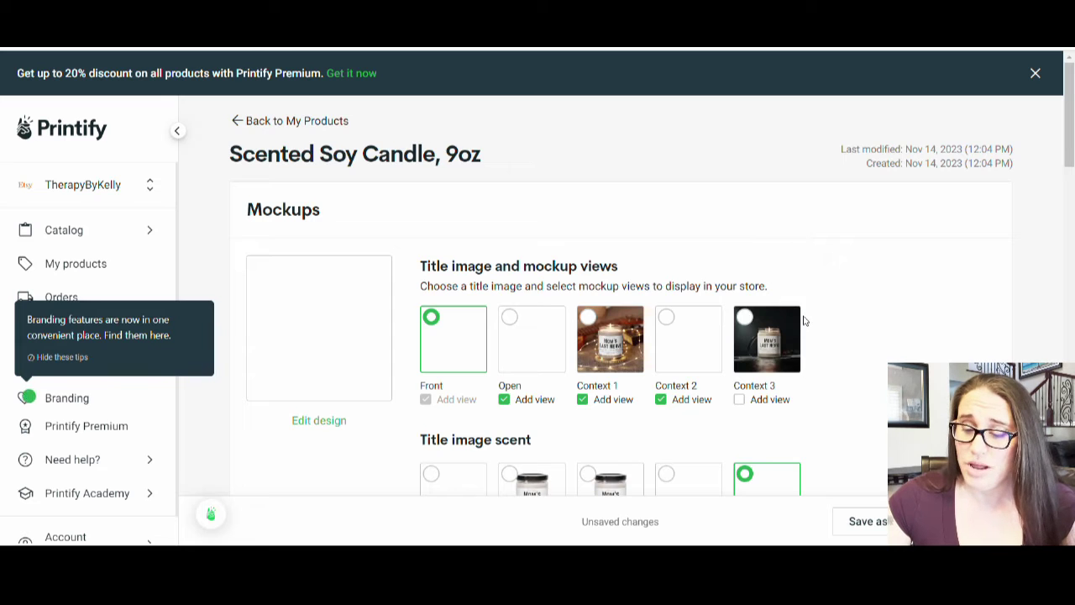
{"action": "scroll", "coordinate": [805, 318], "scroll_direction": "down", "scroll_amount": 1}
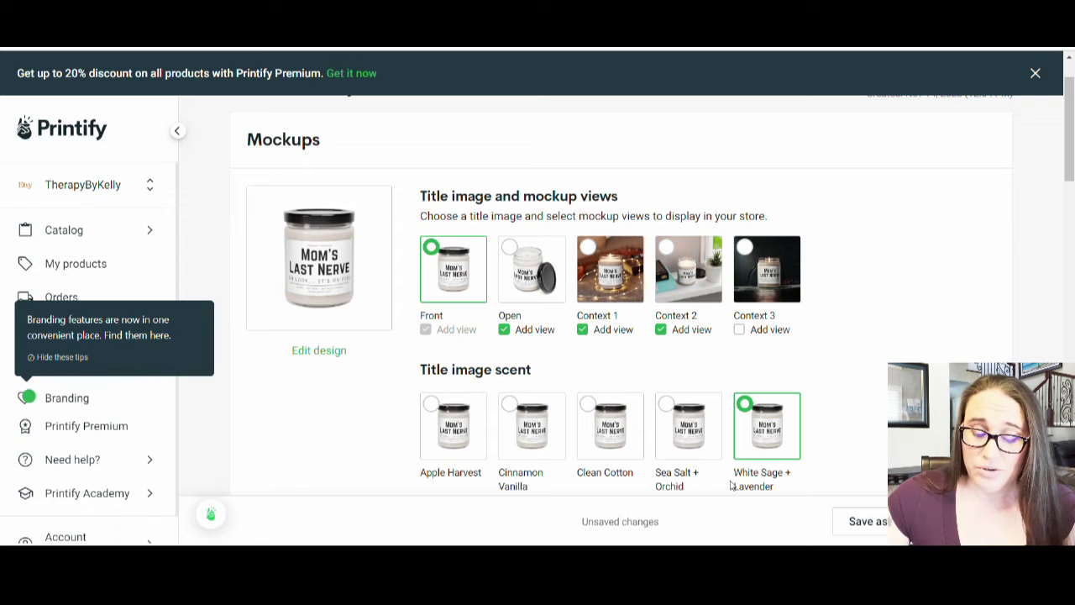
{"action": "scroll", "coordinate": [840, 353], "scroll_direction": "down", "scroll_amount": 3}
{"action": "scroll", "coordinate": [568, 216], "scroll_direction": "down", "scroll_amount": 6}
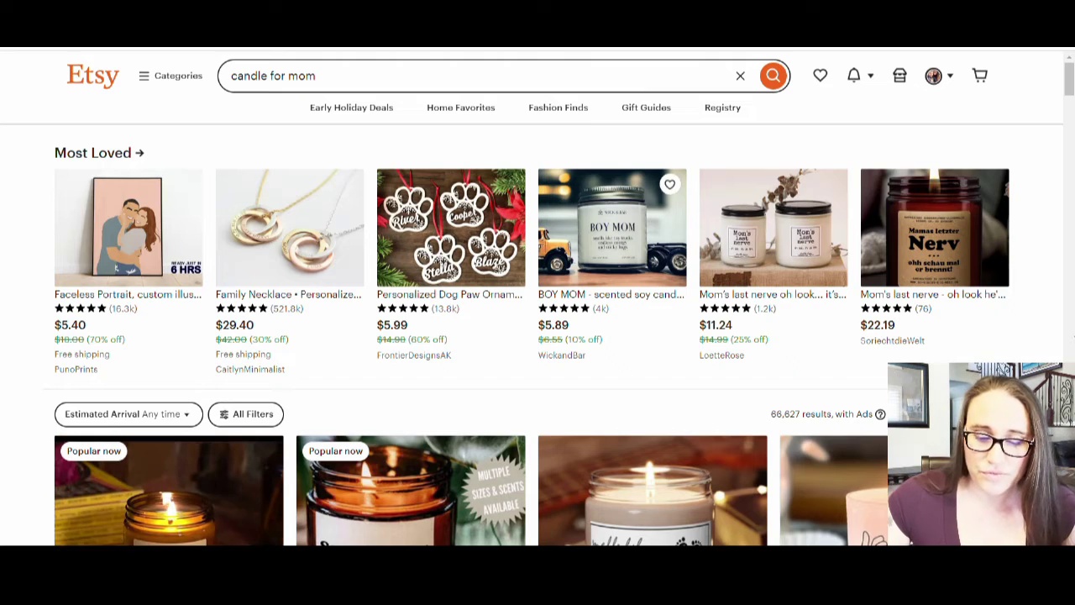
Step: Switch to the Etsy results for "candle for mom" and open the personalized Last Nerve Candle listing with multiple sizes and scents
{"action": "scroll", "coordinate": [874, 258], "scroll_direction": "down", "scroll_amount": 2}
{"action": "scroll", "coordinate": [874, 259], "scroll_direction": "down", "scroll_amount": 4}
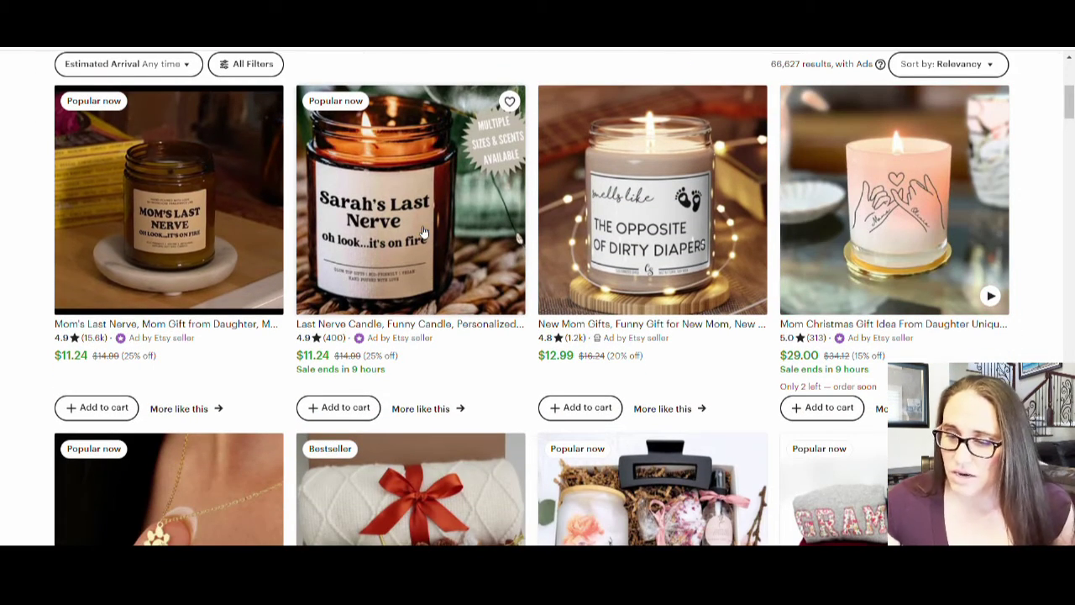
{"action": "left_click", "coordinate": [438, 252]}
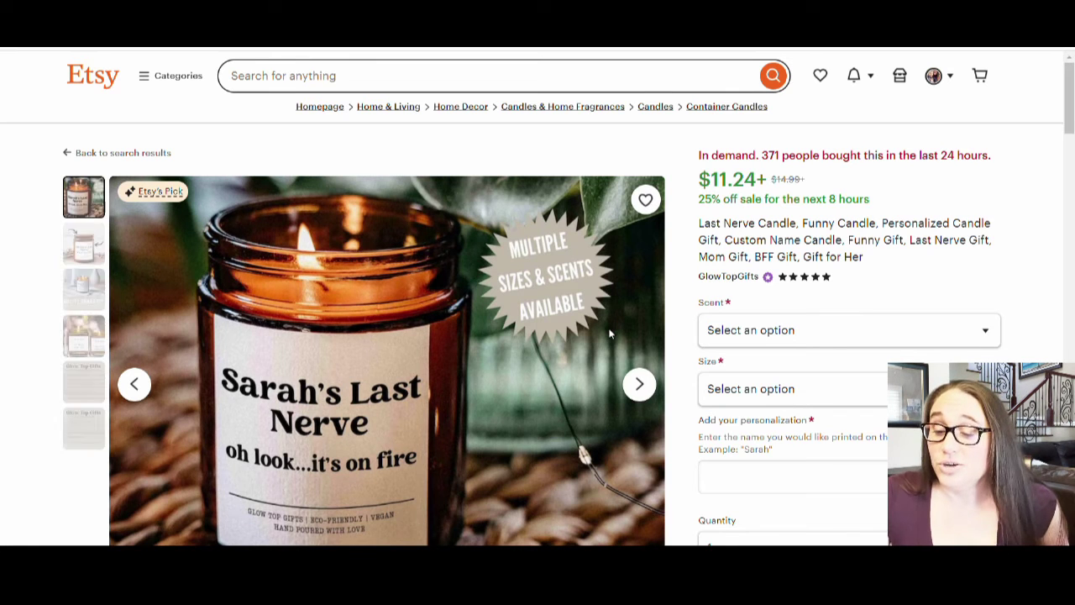
Step: Examine the Last Nerve Candle listing's sale price, title and personalization field, and open its size options
{"action": "scroll", "coordinate": [691, 267], "scroll_direction": "down", "scroll_amount": 1}
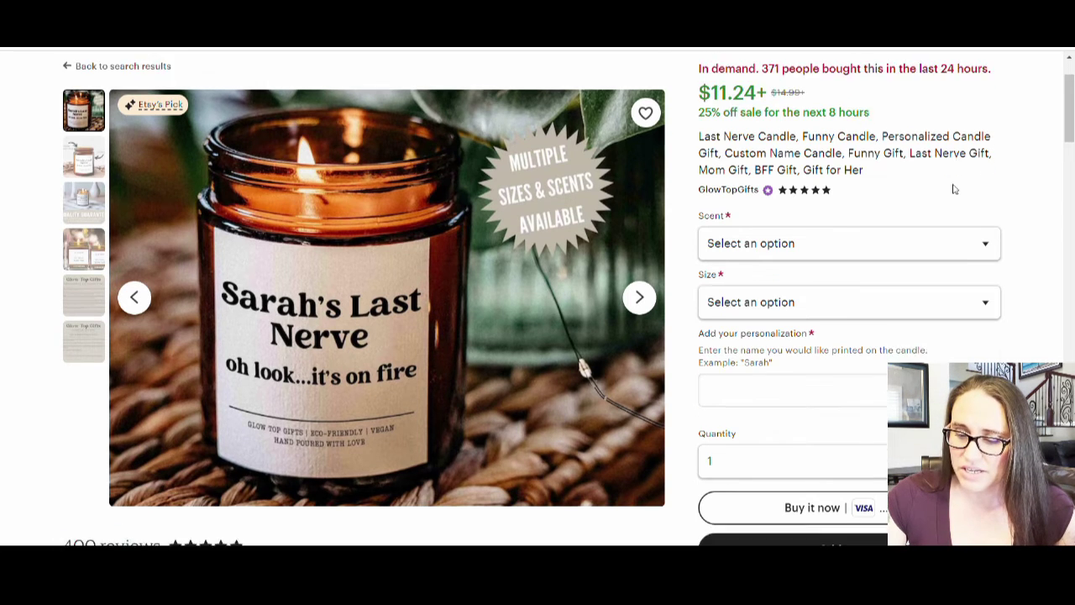
{"action": "scroll", "coordinate": [965, 182], "scroll_direction": "down", "scroll_amount": 1}
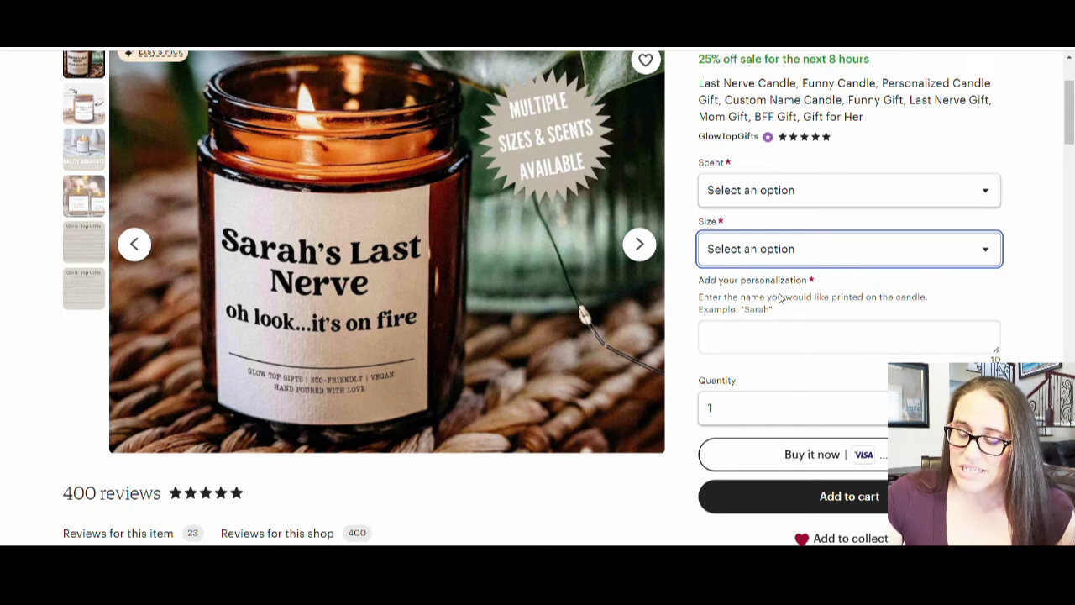
{"action": "left_click", "coordinate": [947, 177]}
{"action": "scroll", "coordinate": [903, 170], "scroll_direction": "up", "scroll_amount": 2}
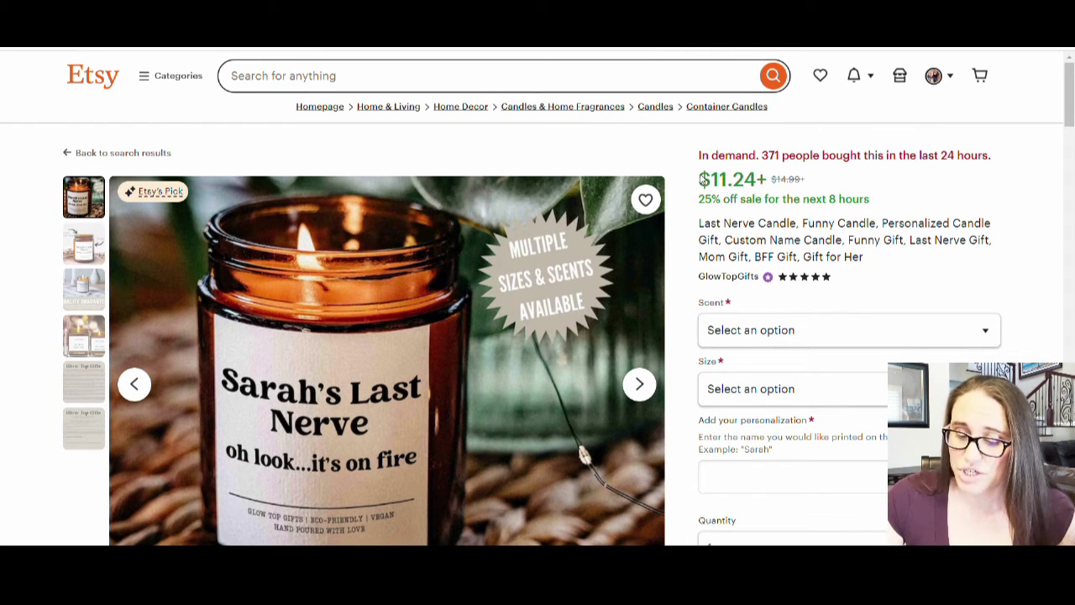
{"action": "scroll", "coordinate": [807, 361], "scroll_direction": "down", "scroll_amount": 1}
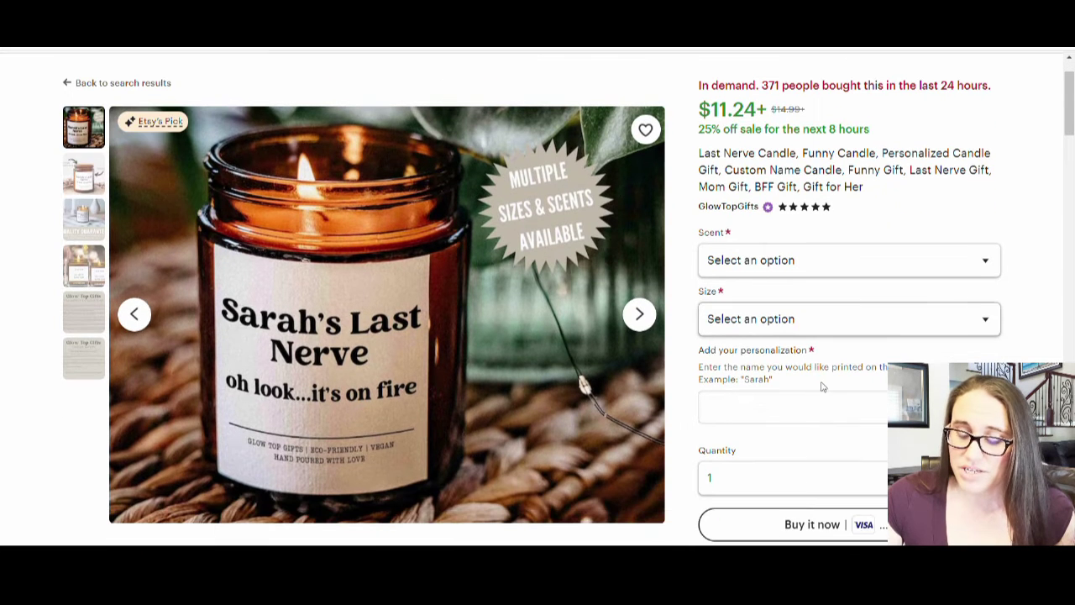
{"action": "left_click", "coordinate": [852, 320]}
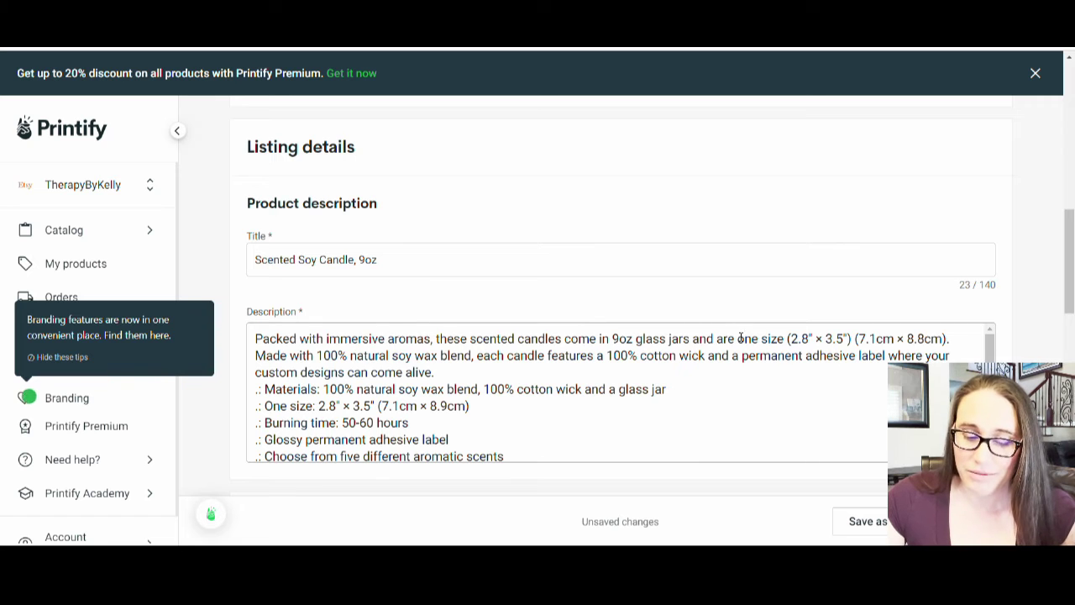
Step: Switch to the Printify candle product and review the 9oz variant's retail price, profit and profit margin
{"action": "scroll", "coordinate": [797, 320], "scroll_direction": "down", "scroll_amount": 5}
{"action": "scroll", "coordinate": [685, 294], "scroll_direction": "down", "scroll_amount": 5}
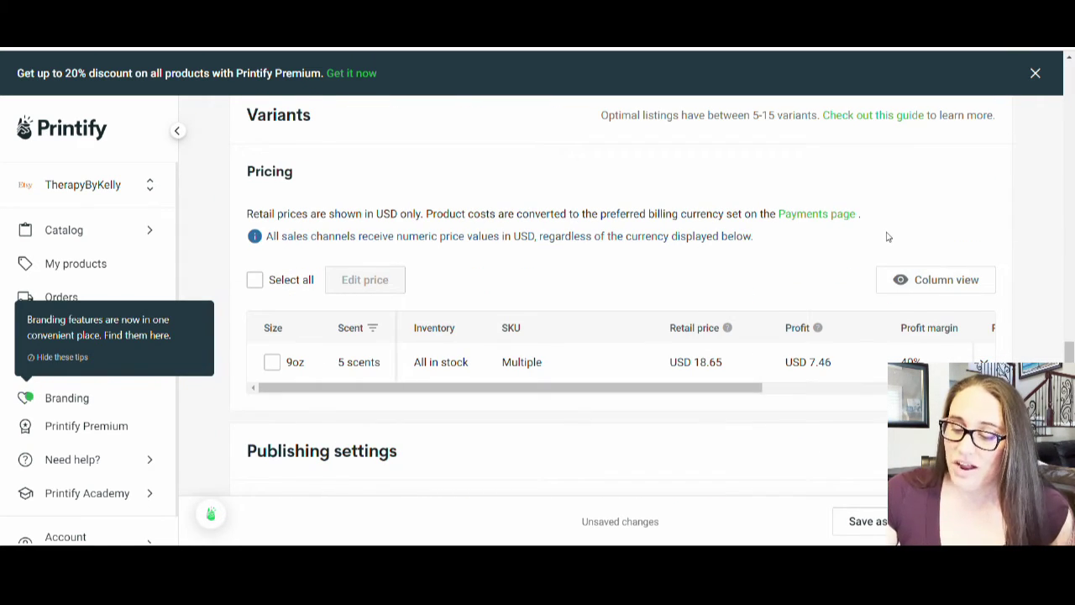
{"action": "scroll", "coordinate": [856, 243], "scroll_direction": "down", "scroll_amount": 1}
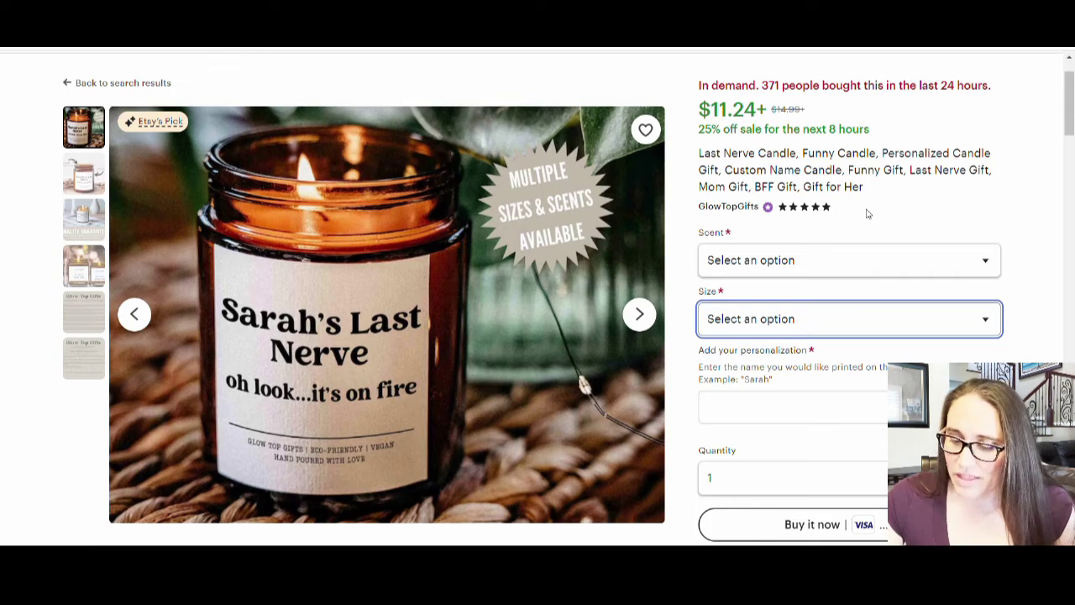
Step: Check the Etsy listing's item details and shipping cost, and compare them with the candle's pricing and publishing settings in Printify
{"action": "scroll", "coordinate": [867, 213], "scroll_direction": "down", "scroll_amount": 5}
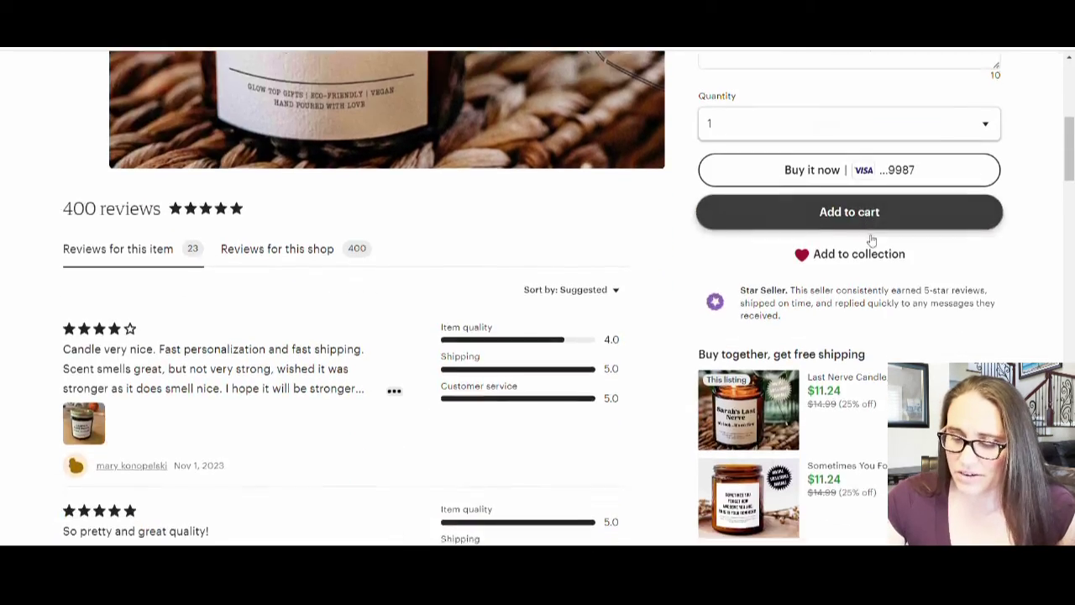
{"action": "scroll", "coordinate": [872, 241], "scroll_direction": "down", "scroll_amount": 10}
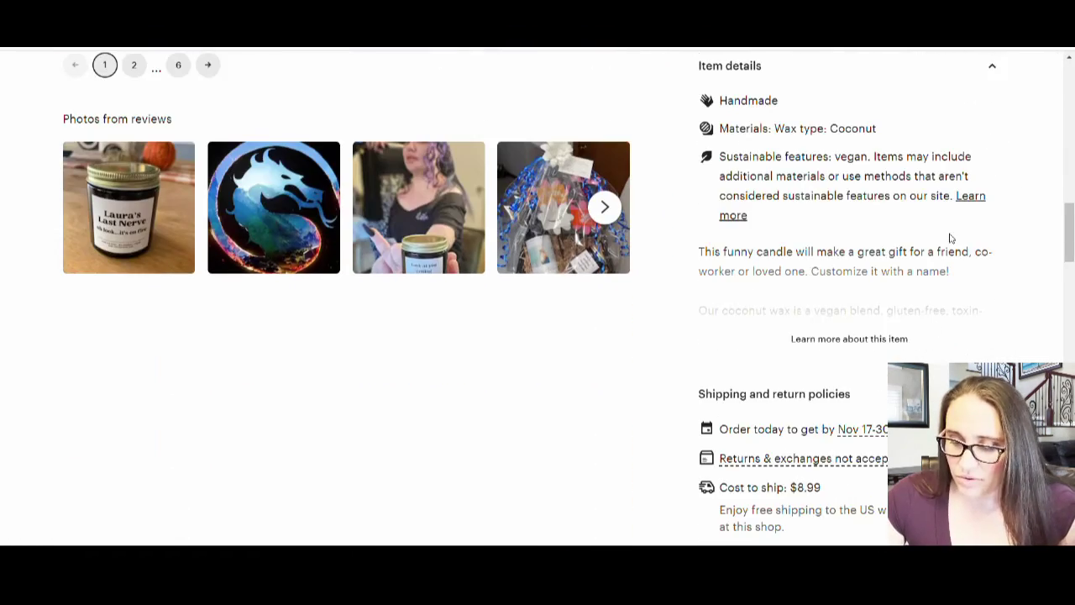
{"action": "scroll", "coordinate": [951, 238], "scroll_direction": "down", "scroll_amount": 1}
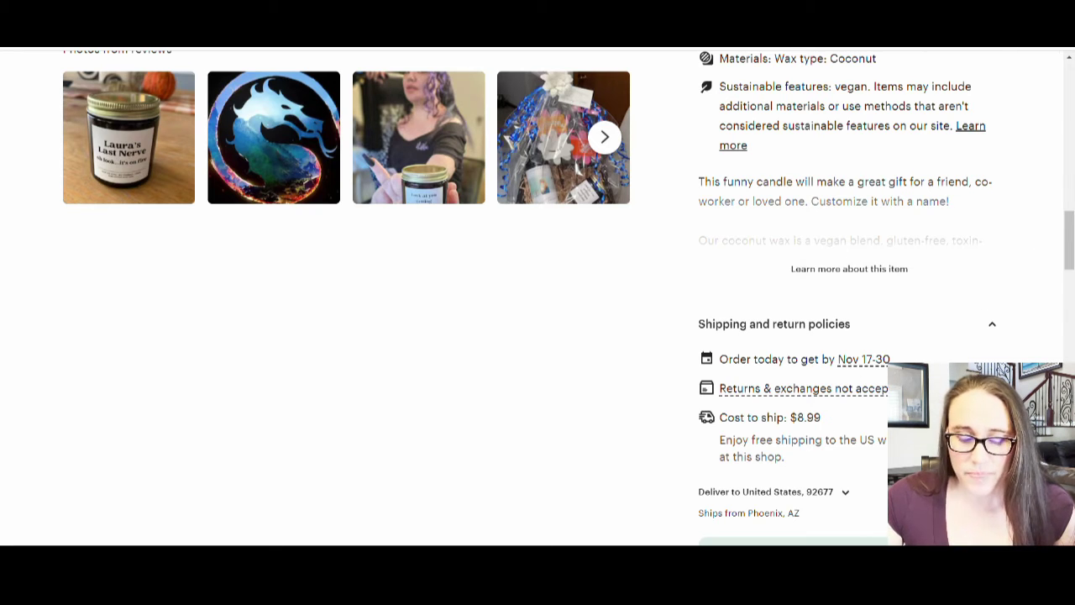
{"action": "scroll", "coordinate": [790, 382], "scroll_direction": "up", "scroll_amount": 2}
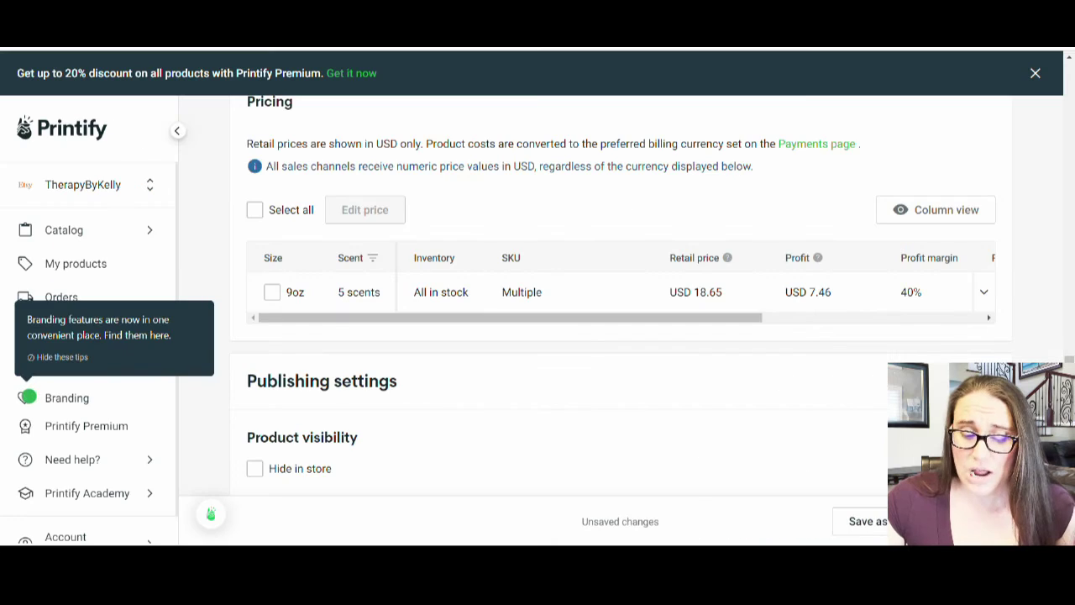
{"action": "scroll", "coordinate": [563, 242], "scroll_direction": "down", "scroll_amount": 1}
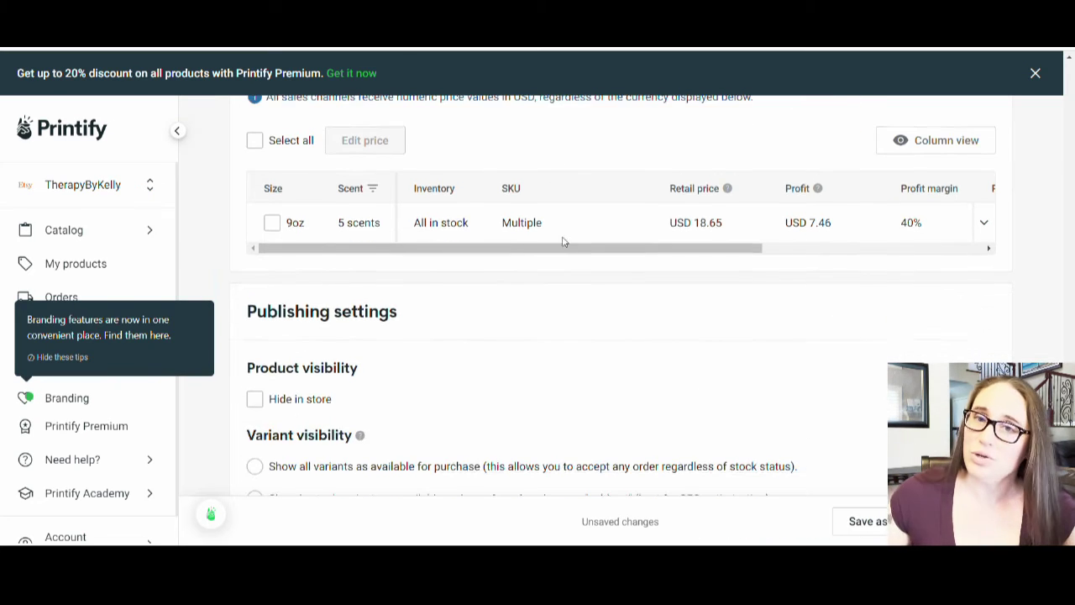
{"action": "scroll", "coordinate": [564, 242], "scroll_direction": "down", "scroll_amount": 3}
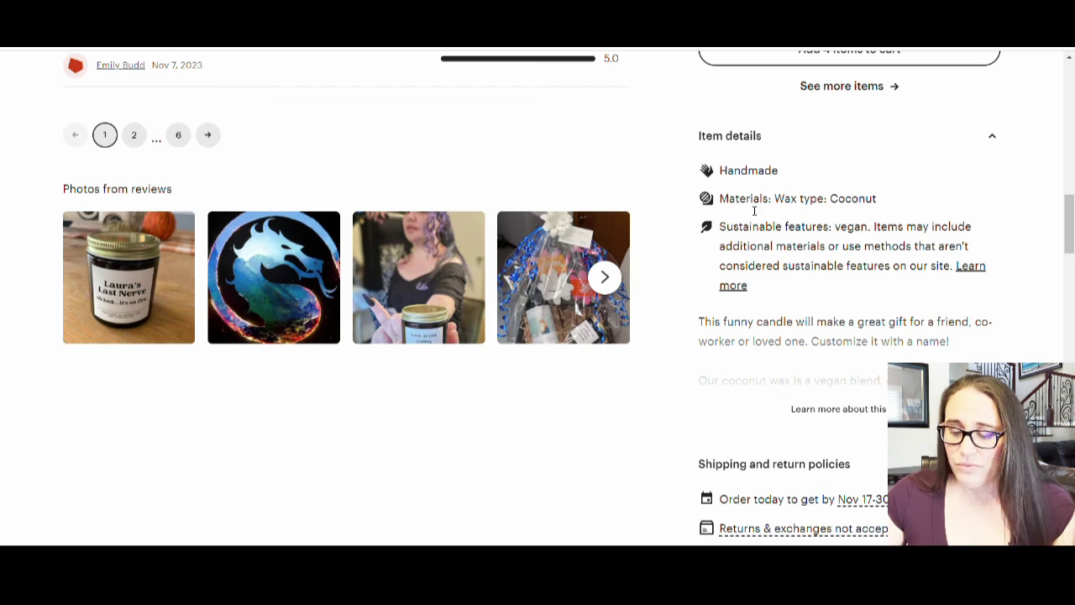
Step: Switch back to the Etsy listing and review its wax material, shipping and return policies, and purchase options
{"action": "scroll", "coordinate": [1000, 301], "scroll_direction": "down", "scroll_amount": 1}
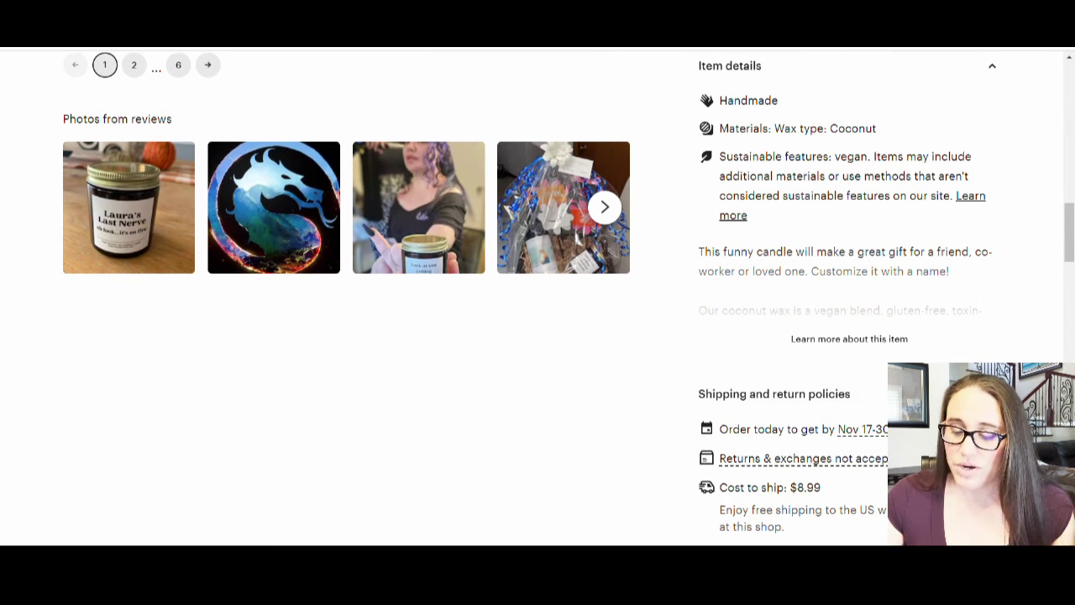
{"action": "scroll", "coordinate": [773, 393], "scroll_direction": "down", "scroll_amount": 1}
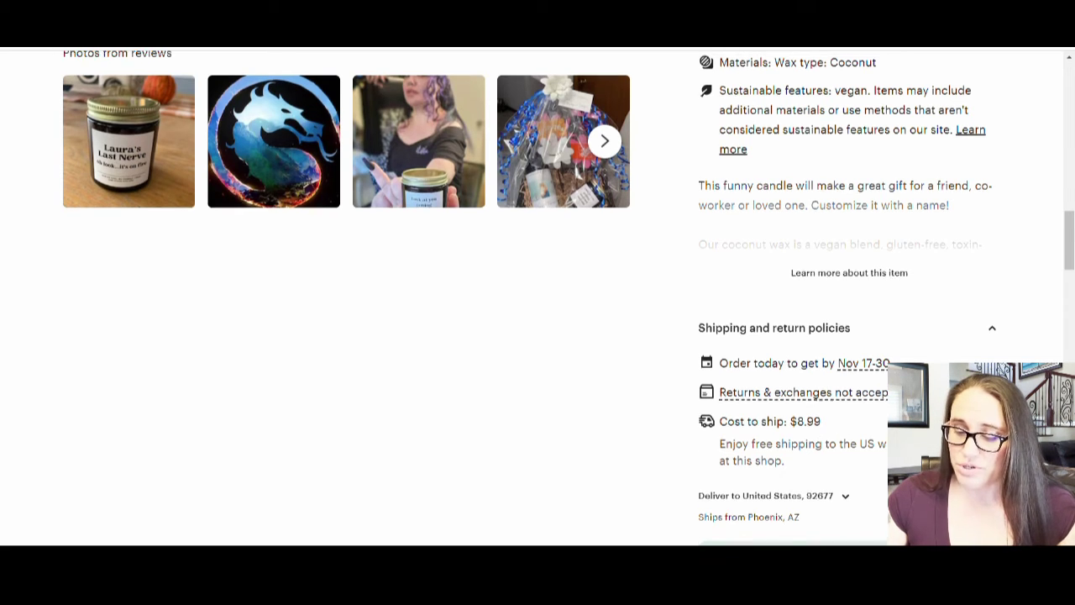
{"action": "scroll", "coordinate": [568, 298], "scroll_direction": "up", "scroll_amount": 2}
{"action": "scroll", "coordinate": [568, 298], "scroll_direction": "up", "scroll_amount": 1}
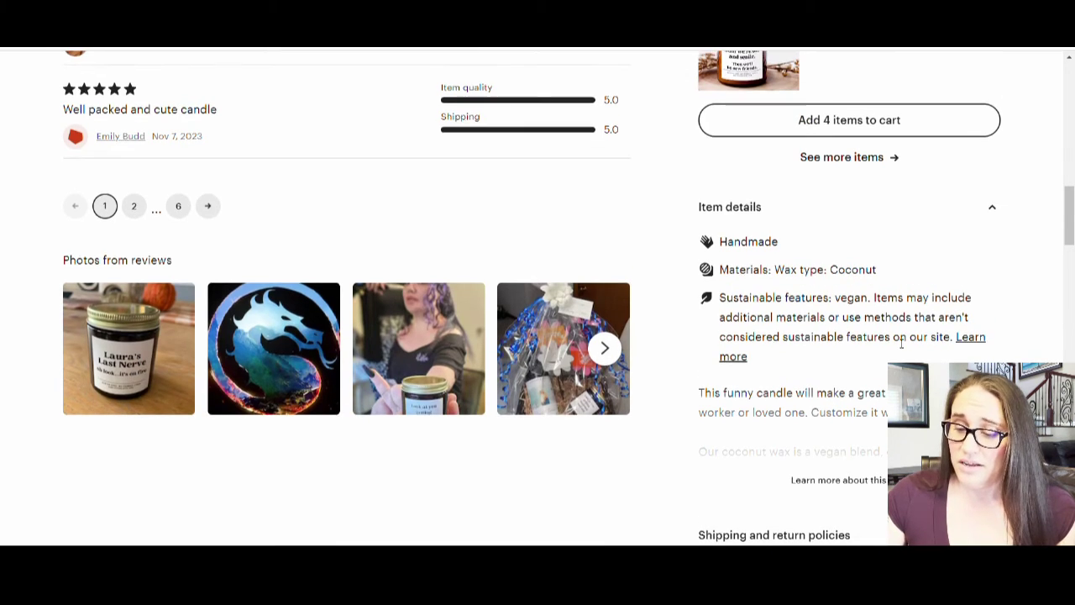
{"action": "scroll", "coordinate": [845, 355], "scroll_direction": "up", "scroll_amount": 7}
{"action": "scroll", "coordinate": [844, 355], "scroll_direction": "up", "scroll_amount": 7}
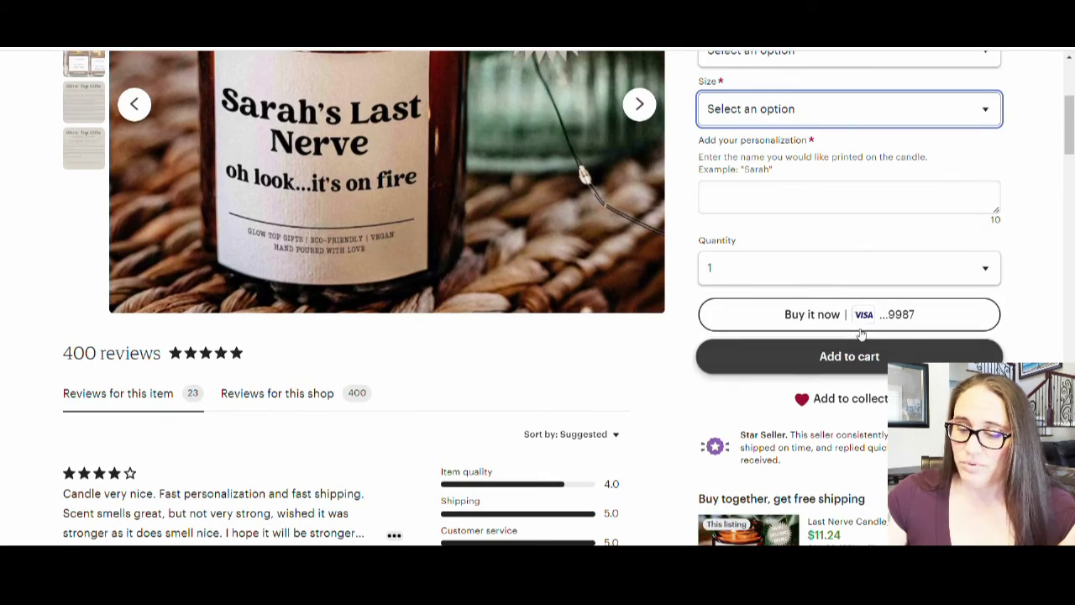